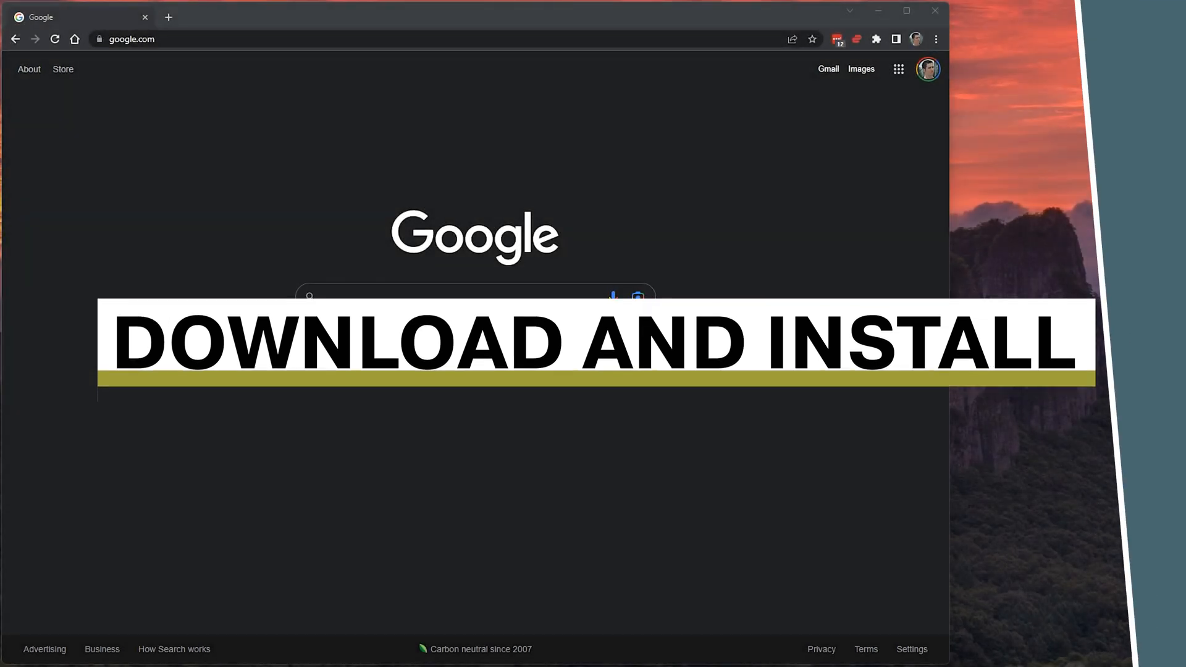
{"action": "left_click", "coordinate": [160, 40]}
{"action": "type", "text": "www.sema"}
{"action": "key", "text": "Return"}
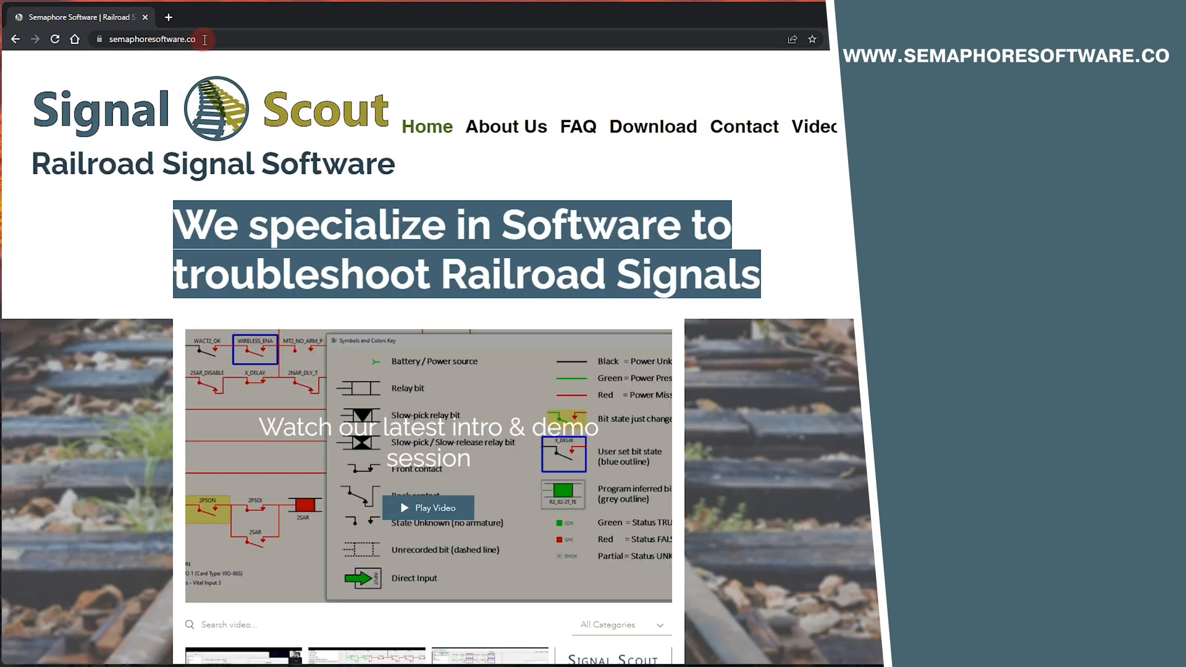
{"action": "left_click", "coordinate": [640, 130]}
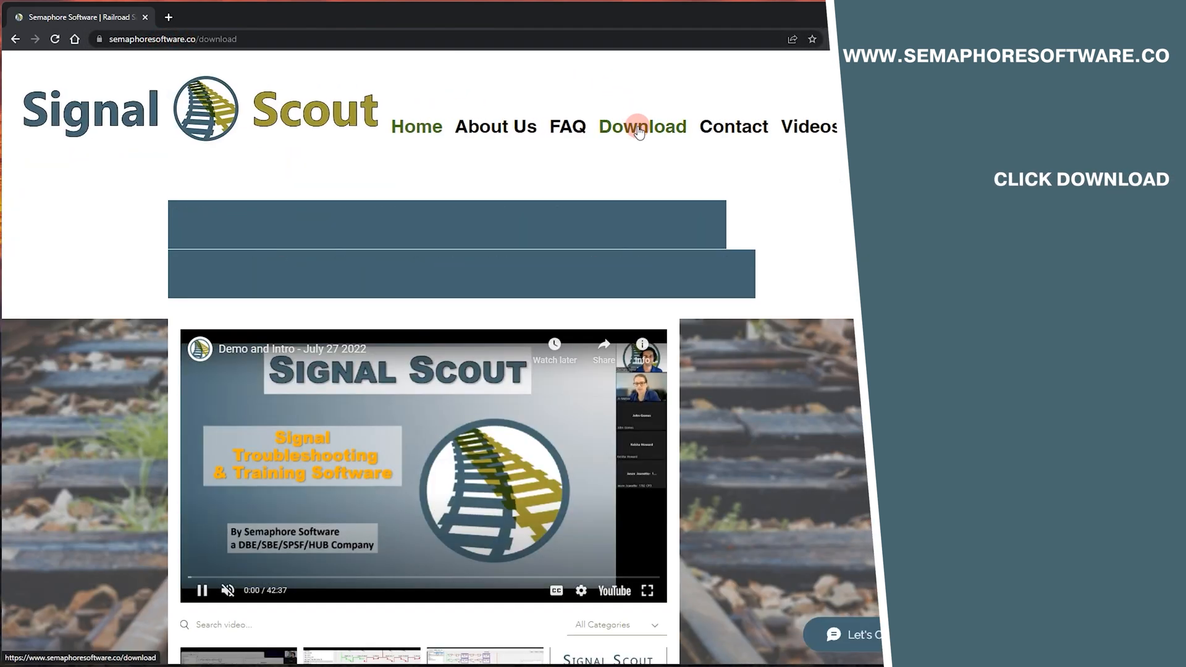
Download Signal Scout 2022.11.16.zip to the Desktop and open the downloaded archive.
{"action": "scroll", "coordinate": [451, 355], "scroll_direction": "down", "scroll_amount": 10}
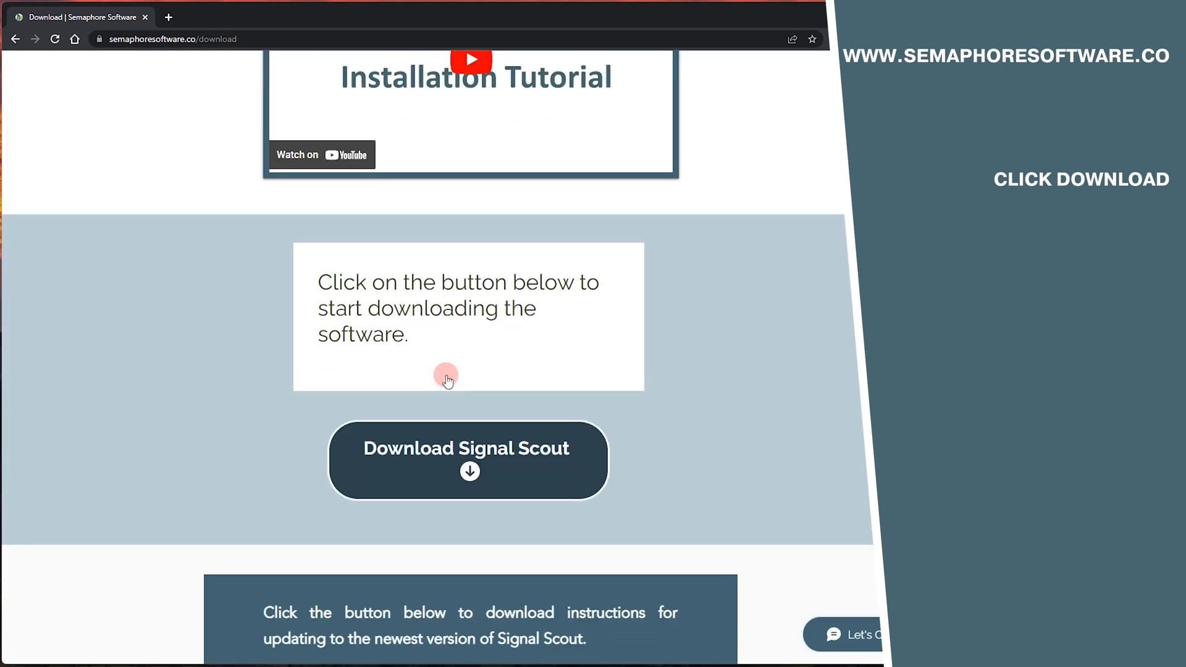
{"action": "left_click", "coordinate": [447, 424]}
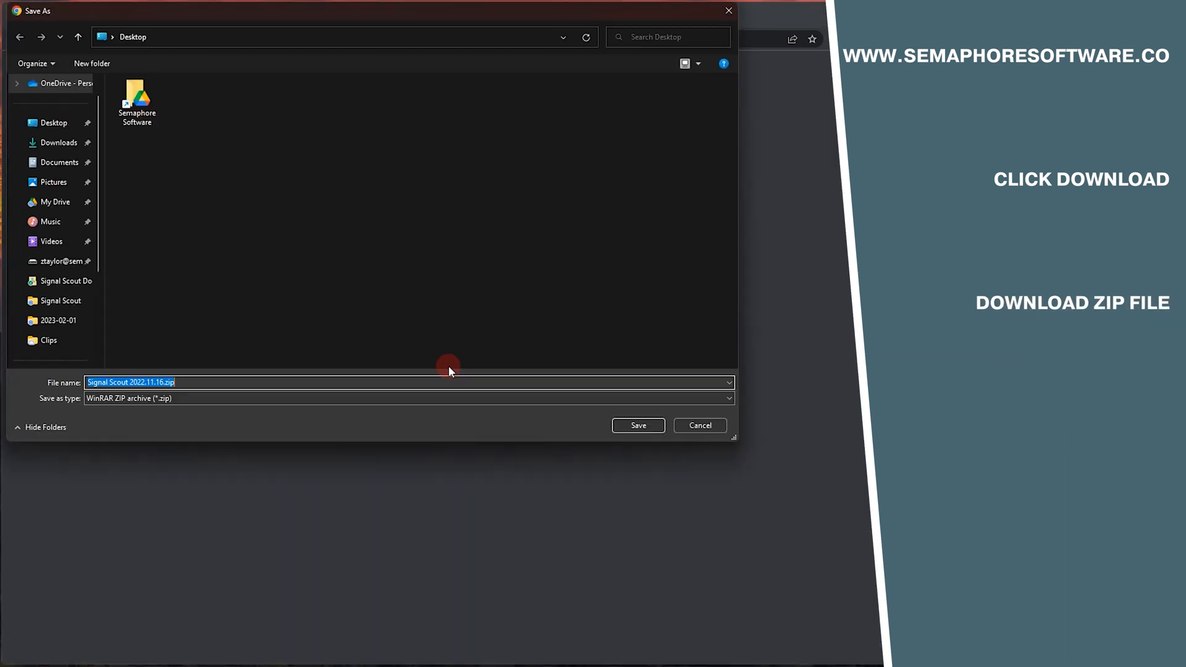
{"action": "left_click", "coordinate": [630, 424]}
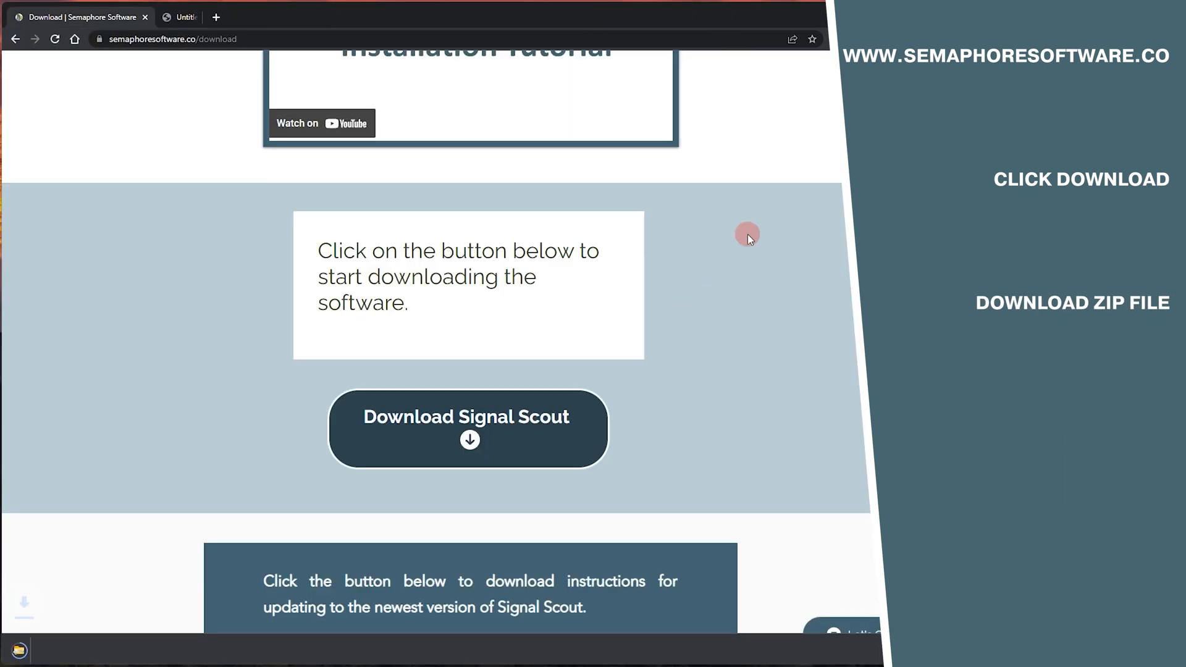
{"action": "left_click", "coordinate": [57, 643]}
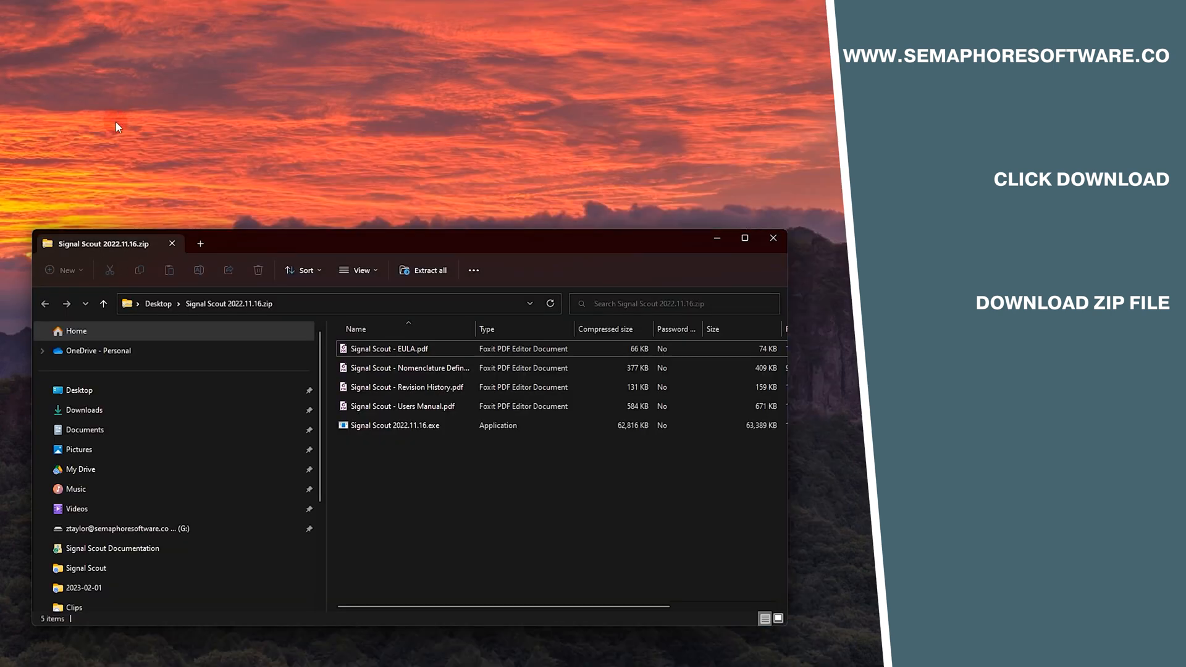
Create a Desktop folder named Signal Scout and extract all files from the open 2022.11.16 archive into it.
{"action": "right_click", "coordinate": [125, 108]}
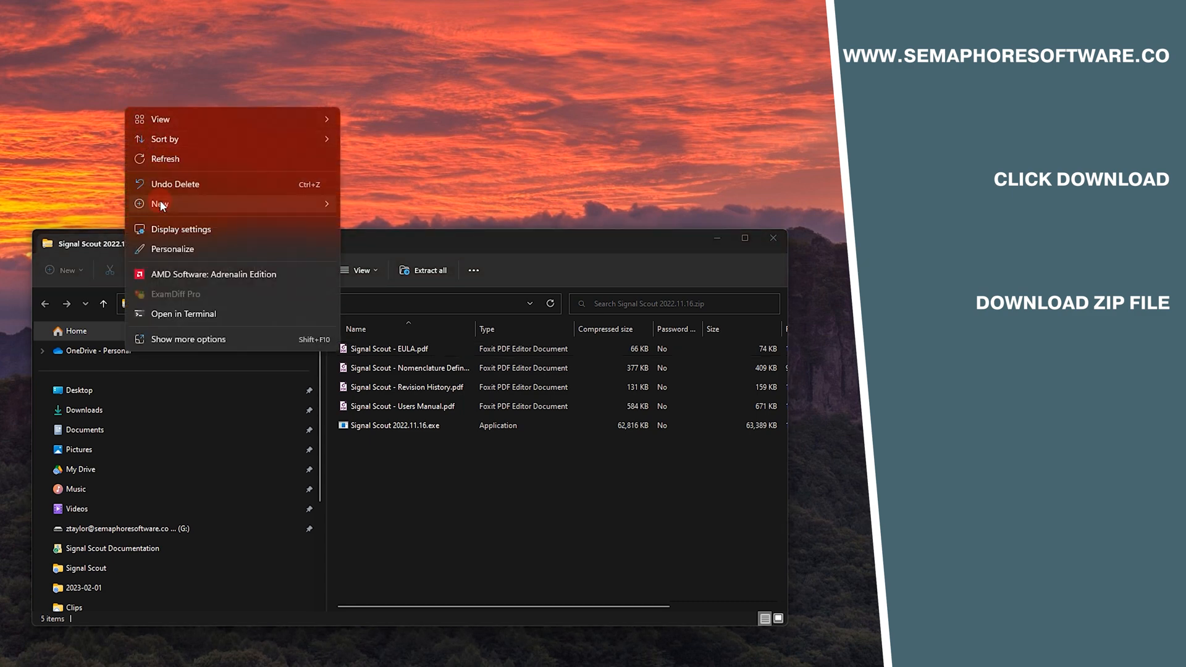
{"action": "mouse_move", "coordinate": [252, 201]}
{"action": "left_click", "coordinate": [349, 195]}
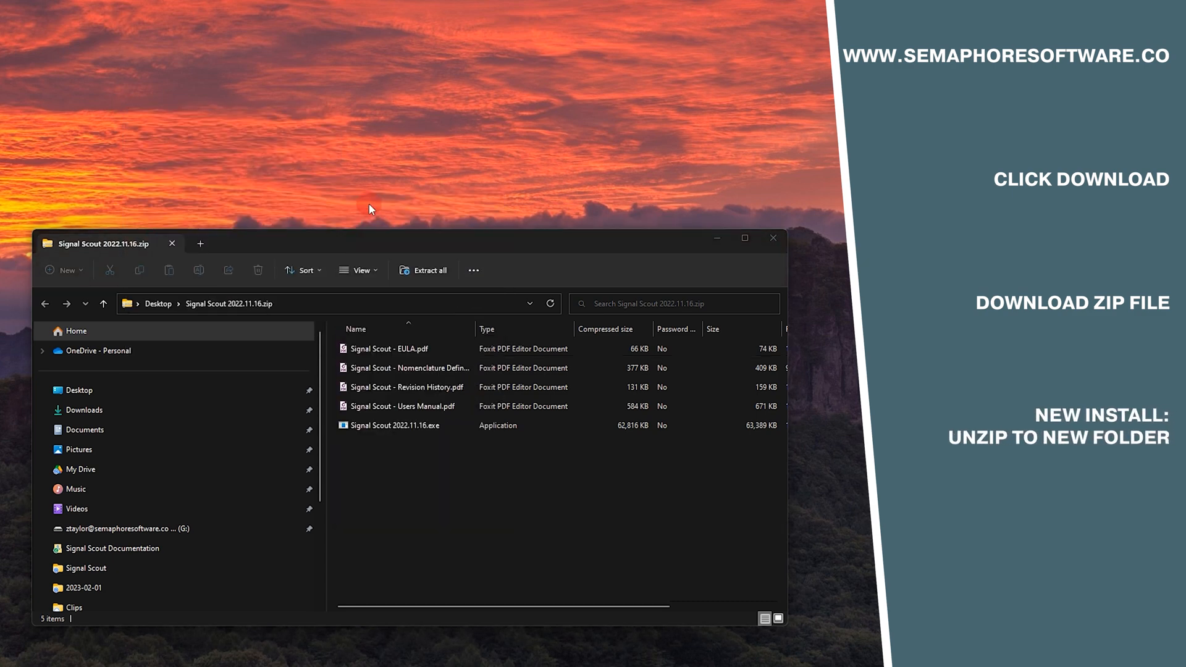
{"action": "type", "text": "Signal Scout"}
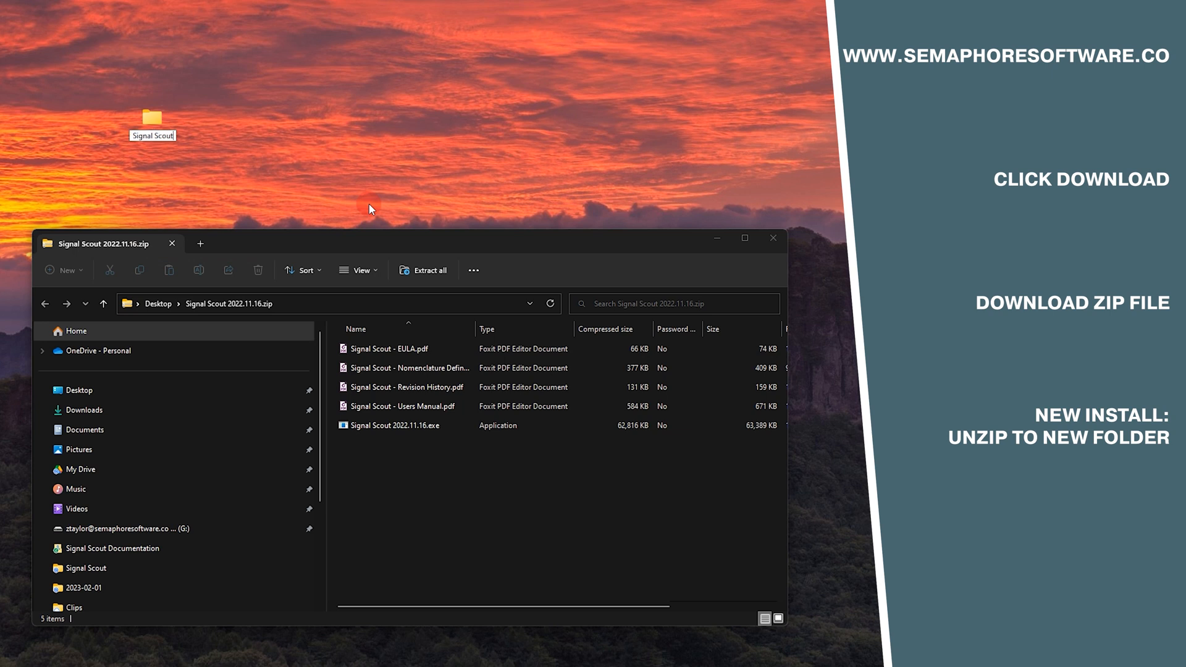
{"action": "key", "text": "Return"}
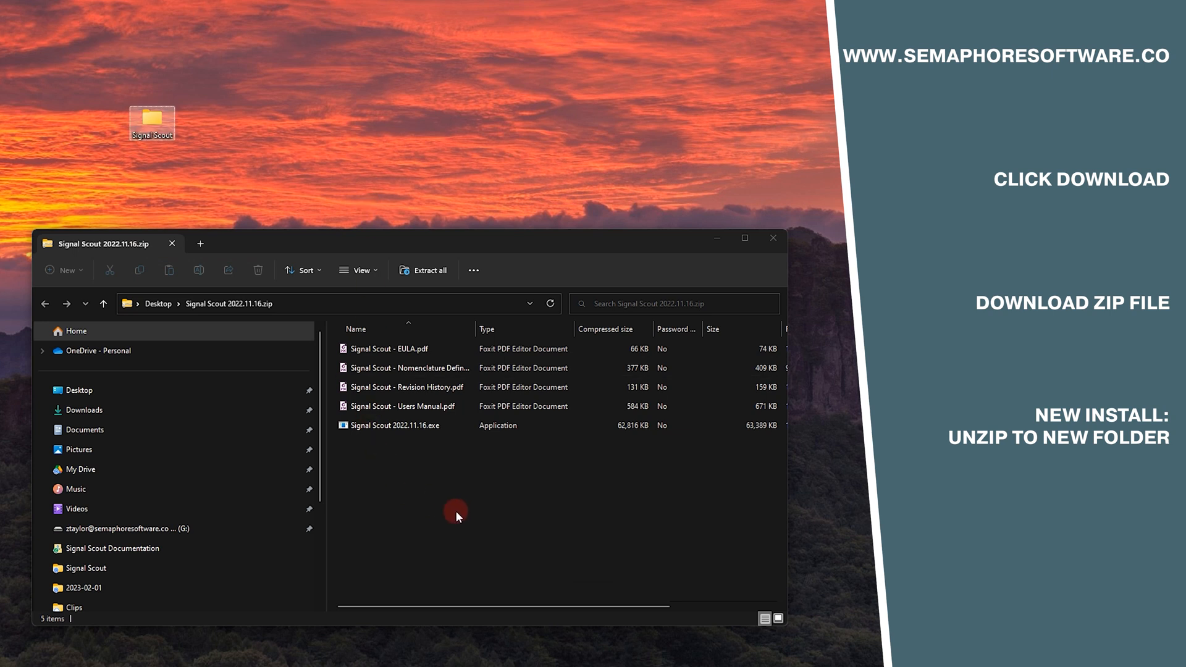
{"action": "left_click_drag", "start_coordinate": [481, 519], "coordinate": [152, 126]}
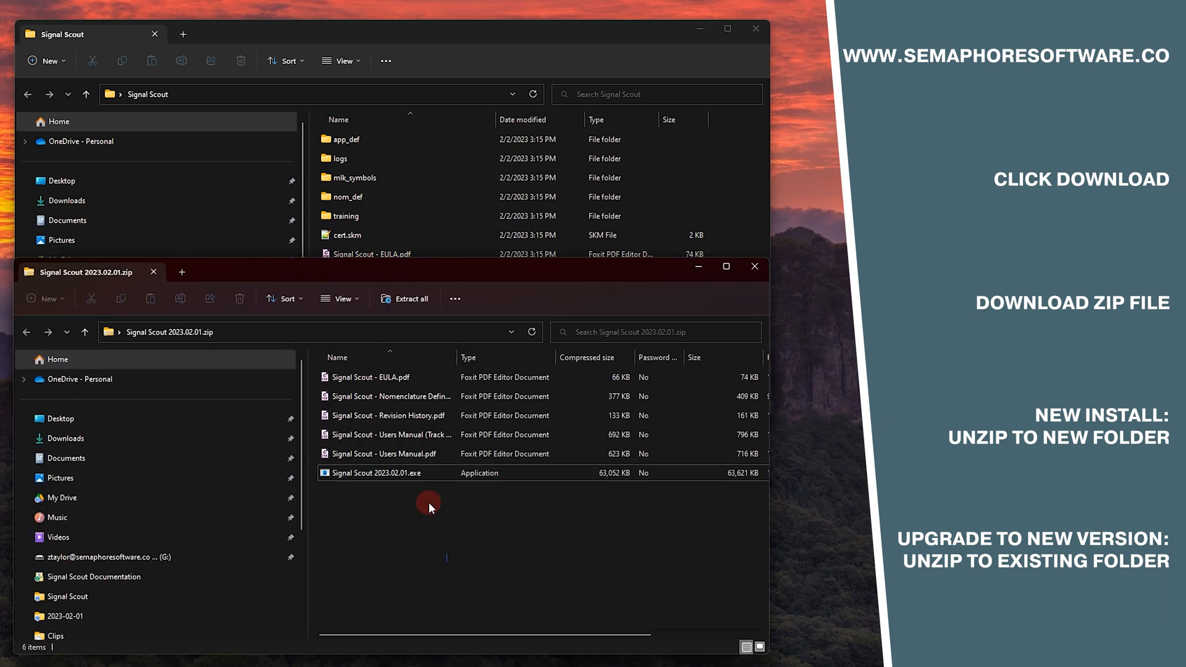
Extract all files from Signal Scout 2023.02.01.zip into the existing Signal Scout folder, replacing files of the same name.
{"action": "left_click_drag", "start_coordinate": [446, 562], "coordinate": [732, 248]}
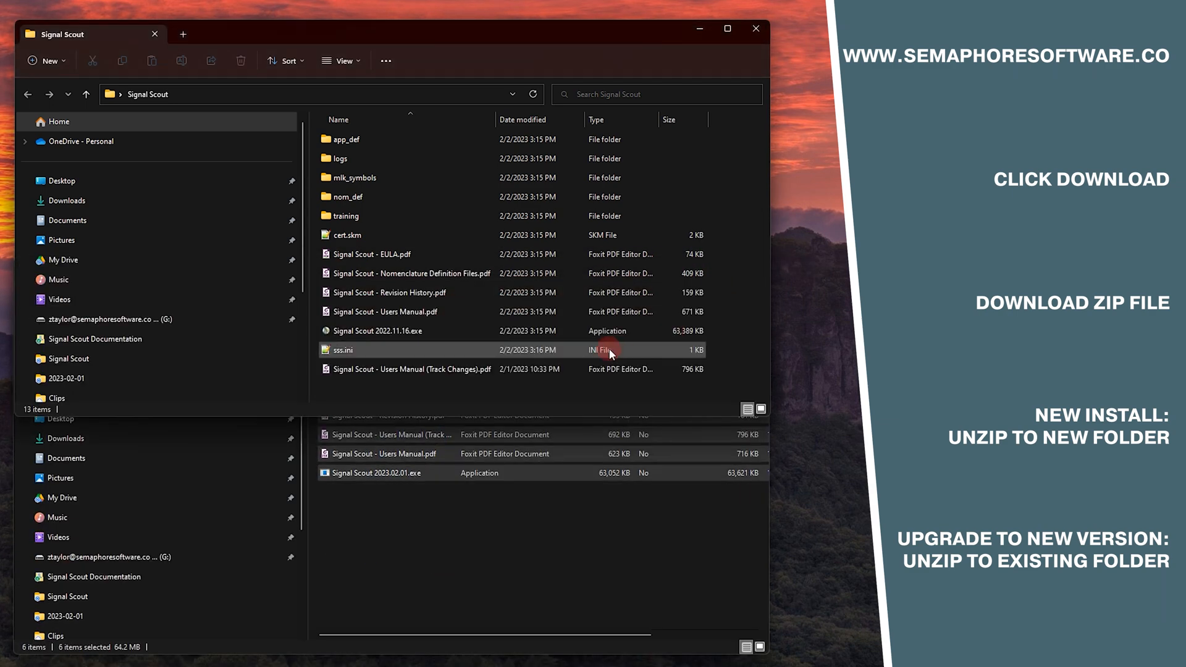
{"action": "left_click", "coordinate": [460, 228]}
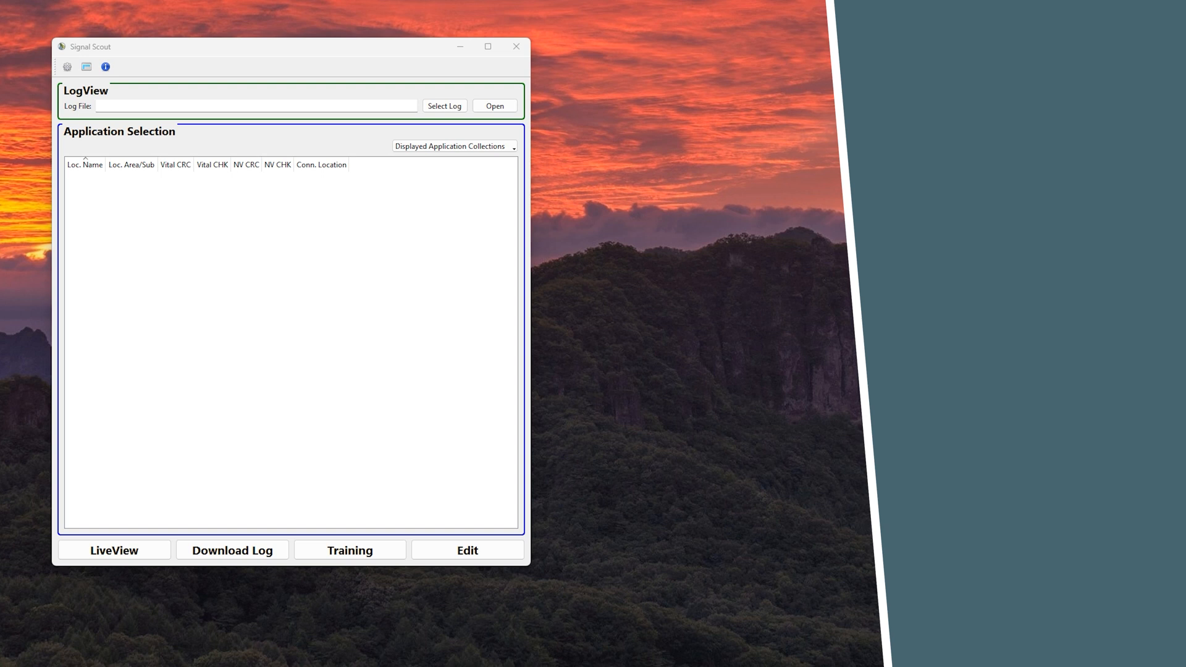
Open Signal Scout's settings, paste the product key into the license information and validate it.
{"action": "left_click", "coordinate": [68, 69]}
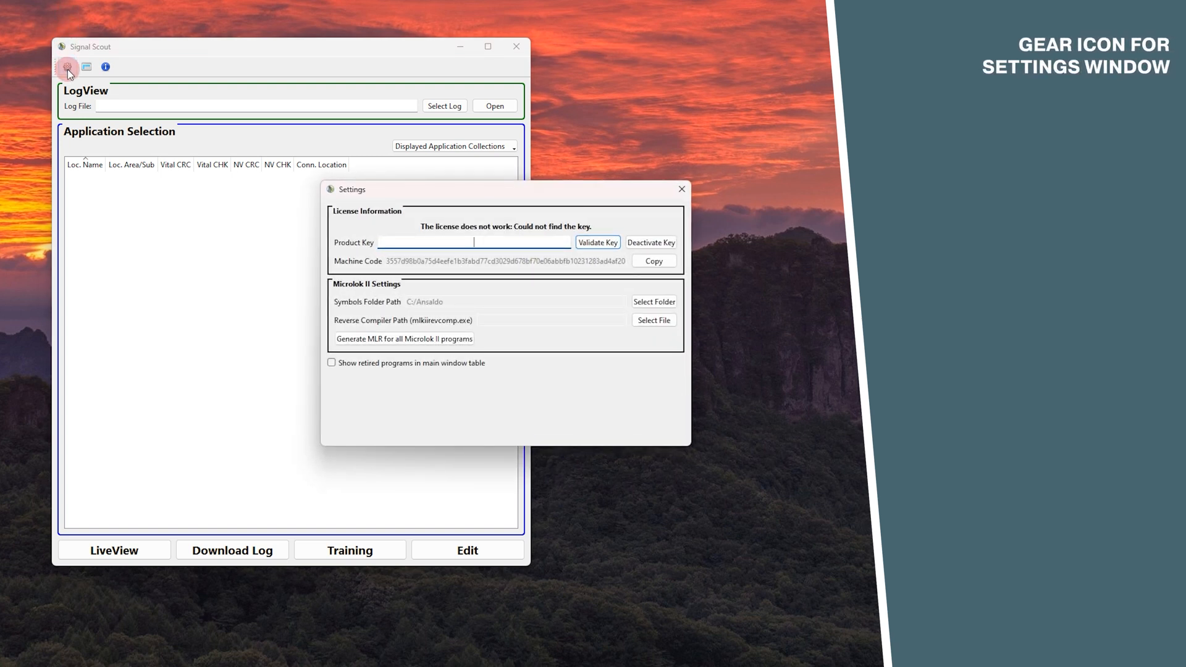
{"action": "key", "text": "ctrl+v"}
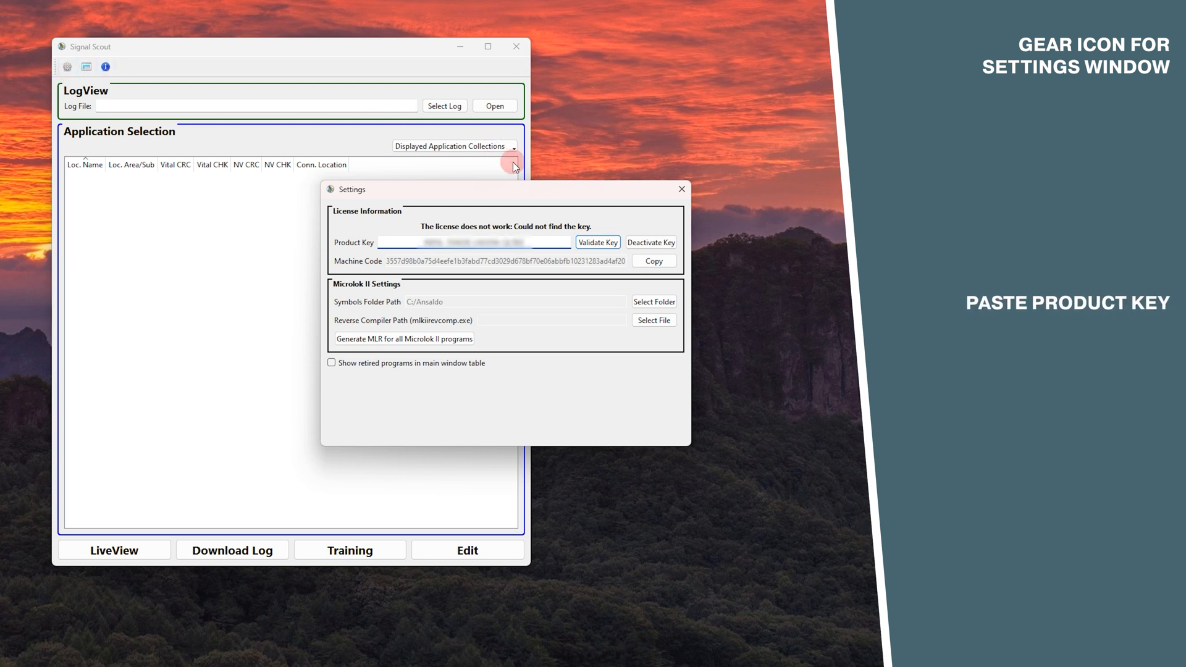
{"action": "left_click", "coordinate": [591, 244]}
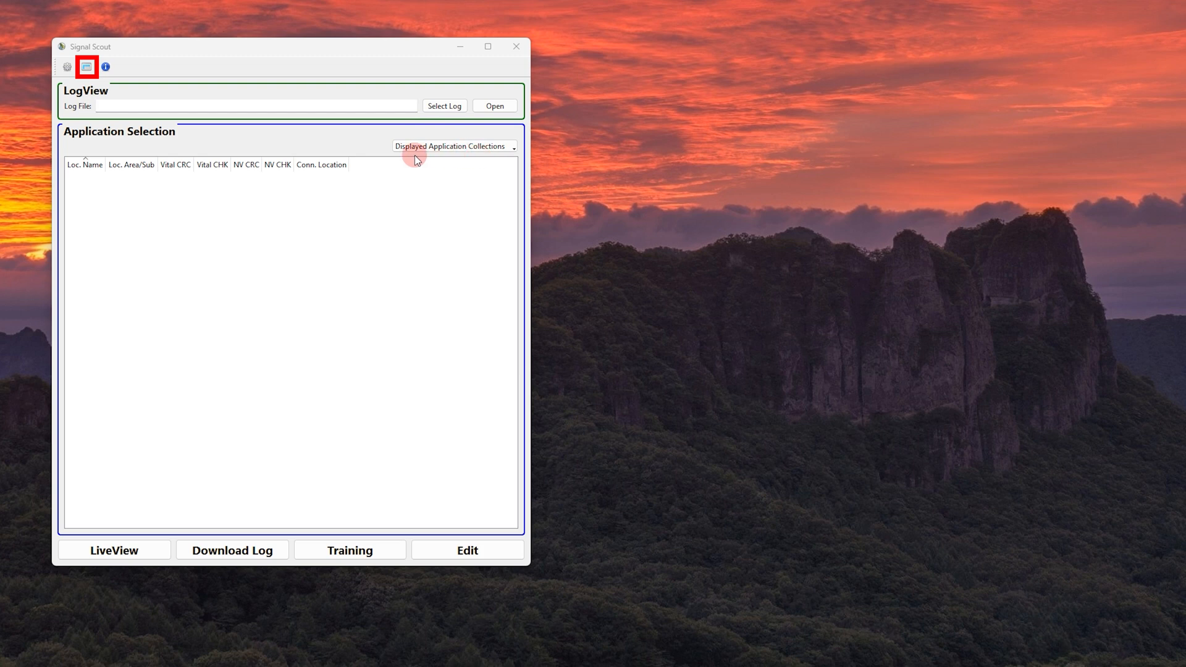
Open the Application Data File Configuration window and move it over the main Signal Scout window.
{"action": "left_click", "coordinate": [88, 68]}
{"action": "left_click", "coordinate": [322, 8]}
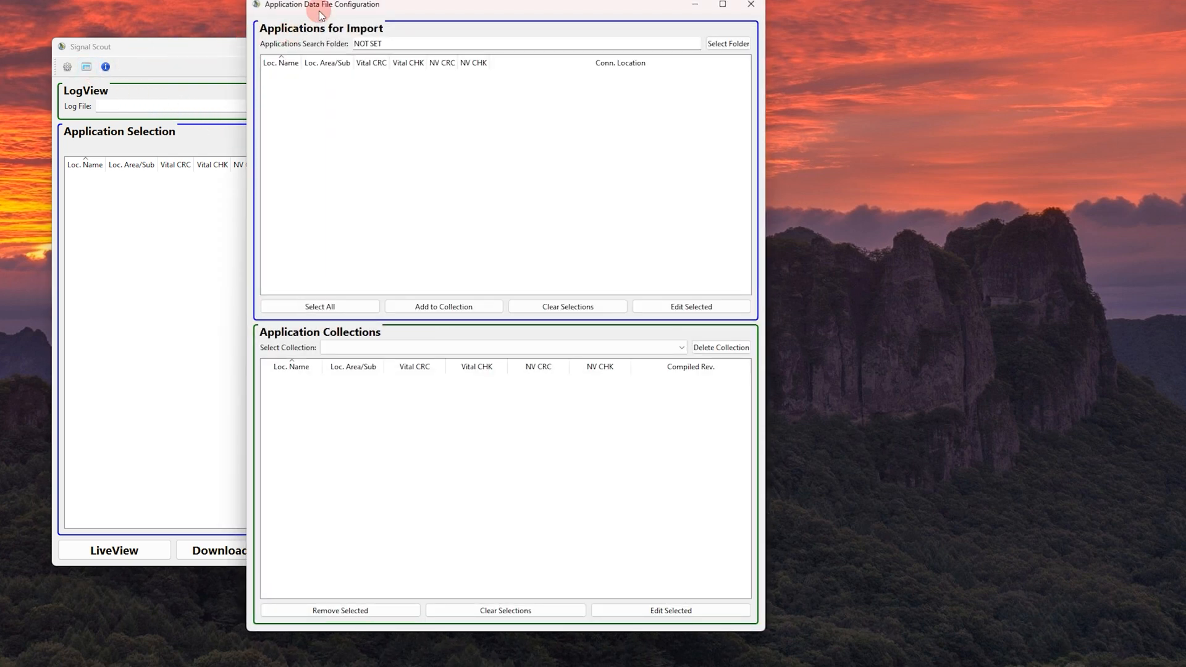
{"action": "left_click_drag", "start_coordinate": [322, 8], "coordinate": [91, 19]}
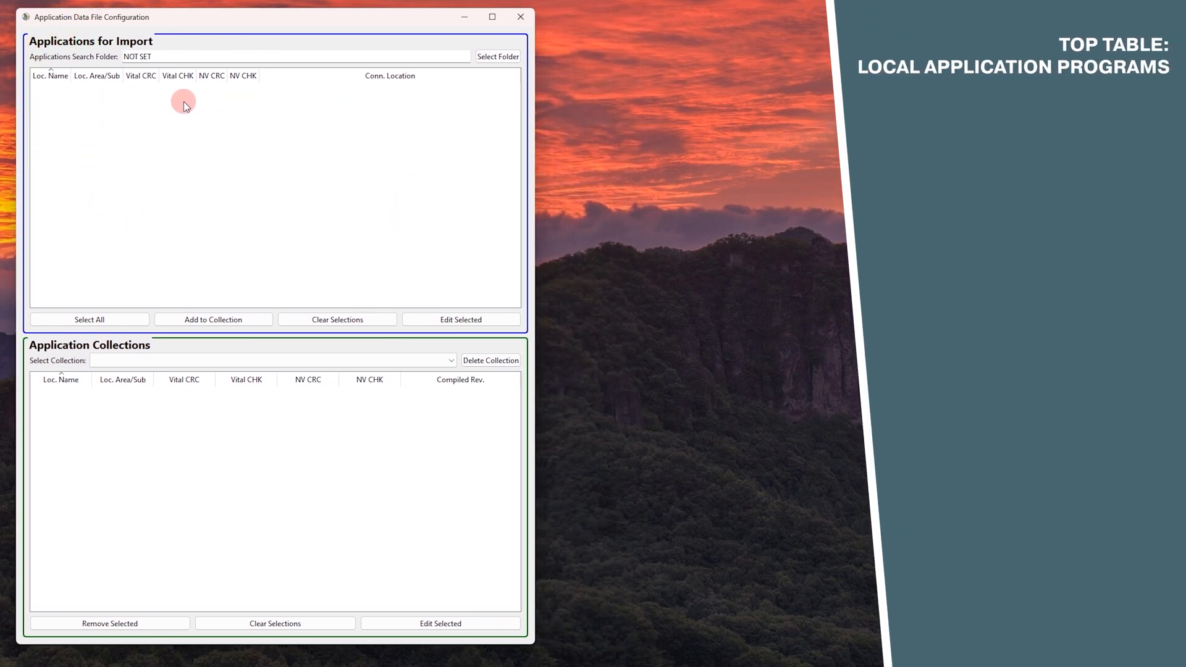
Set the applications search folder to My Drive/Application Programs/A Good Testing Mix.
{"action": "left_click", "coordinate": [492, 57]}
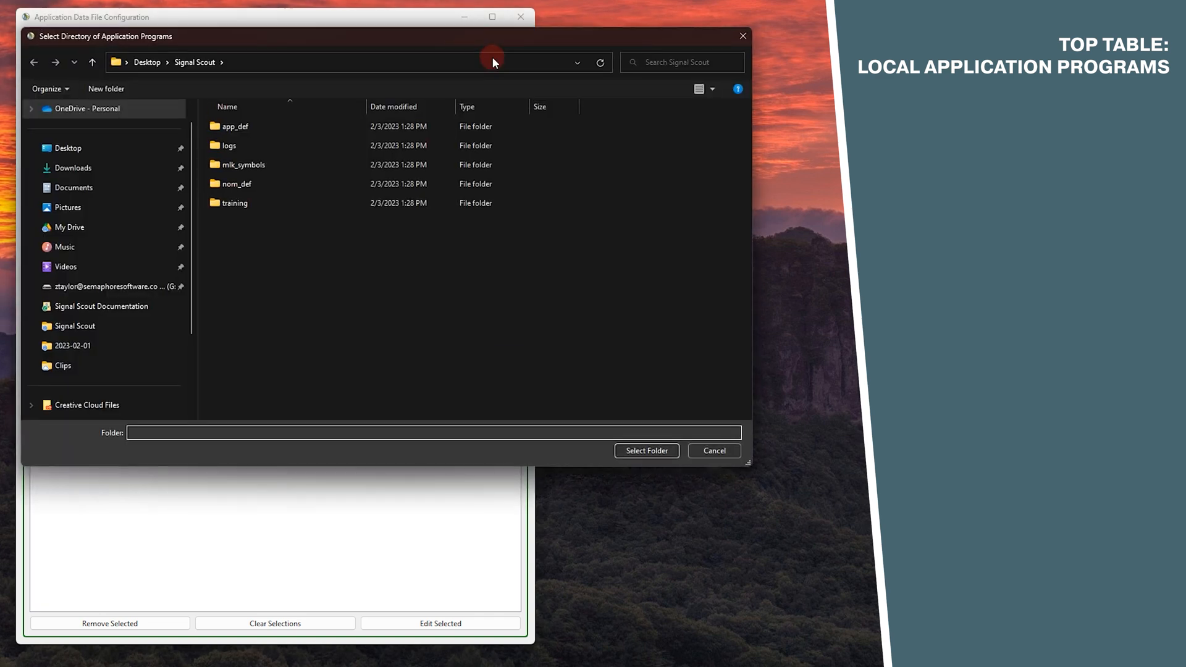
{"action": "left_click", "coordinate": [93, 286]}
{"action": "double_click", "coordinate": [235, 184]}
{"action": "double_click", "coordinate": [234, 165]}
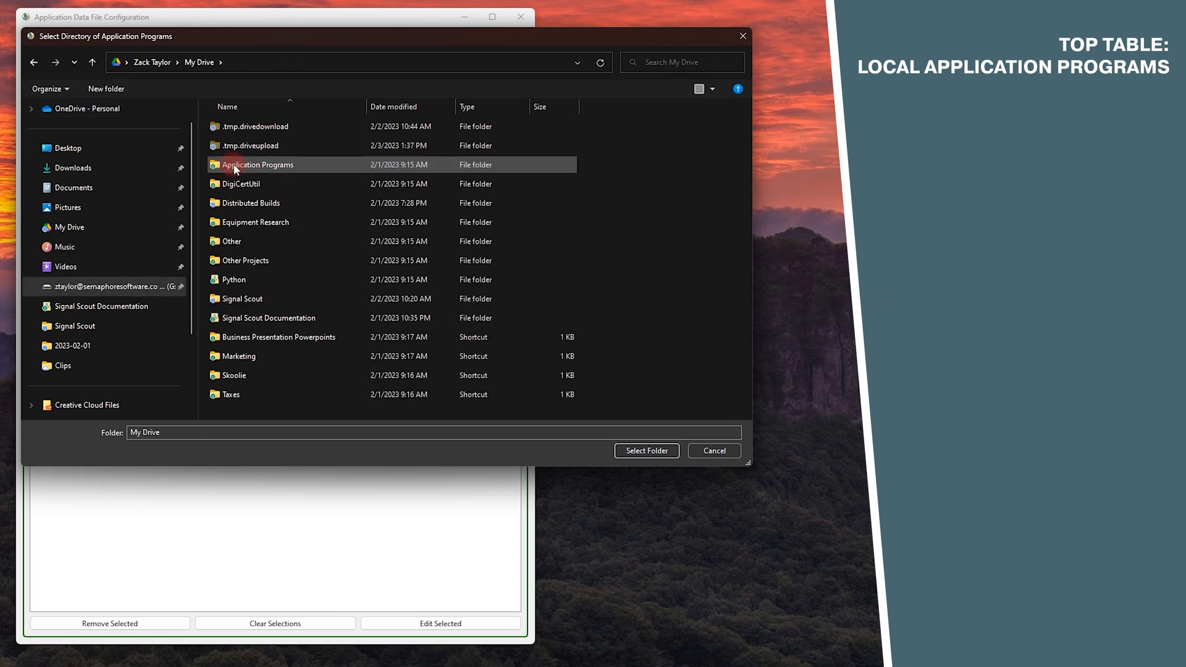
{"action": "left_click", "coordinate": [235, 126]}
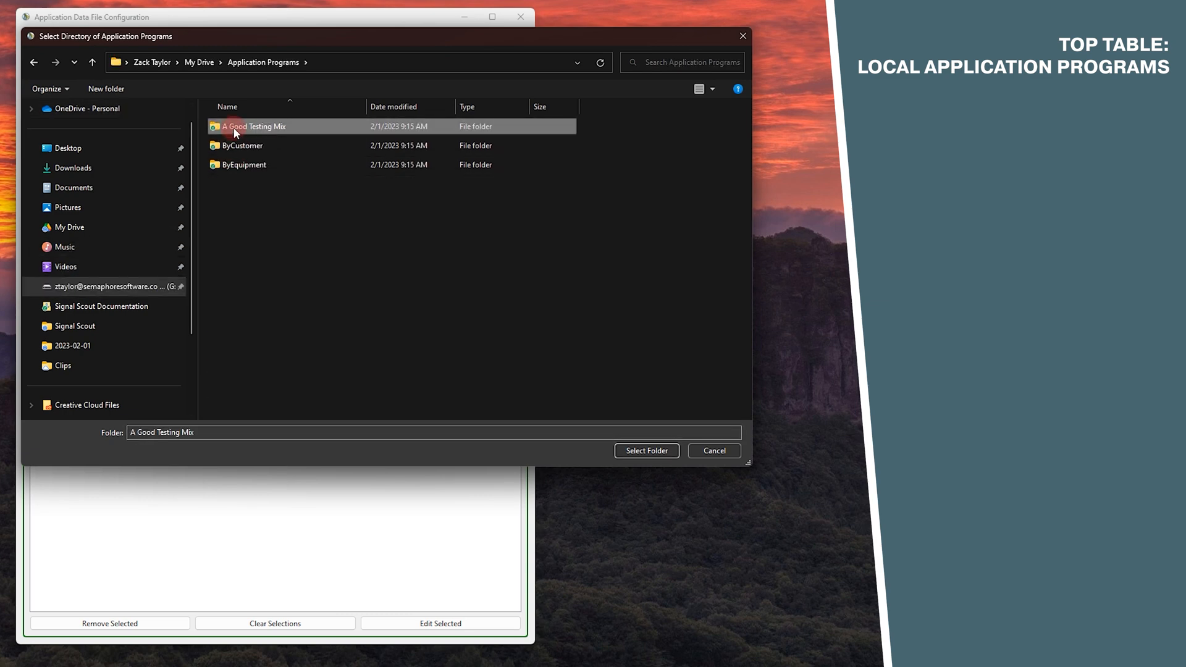
{"action": "left_click", "coordinate": [646, 450]}
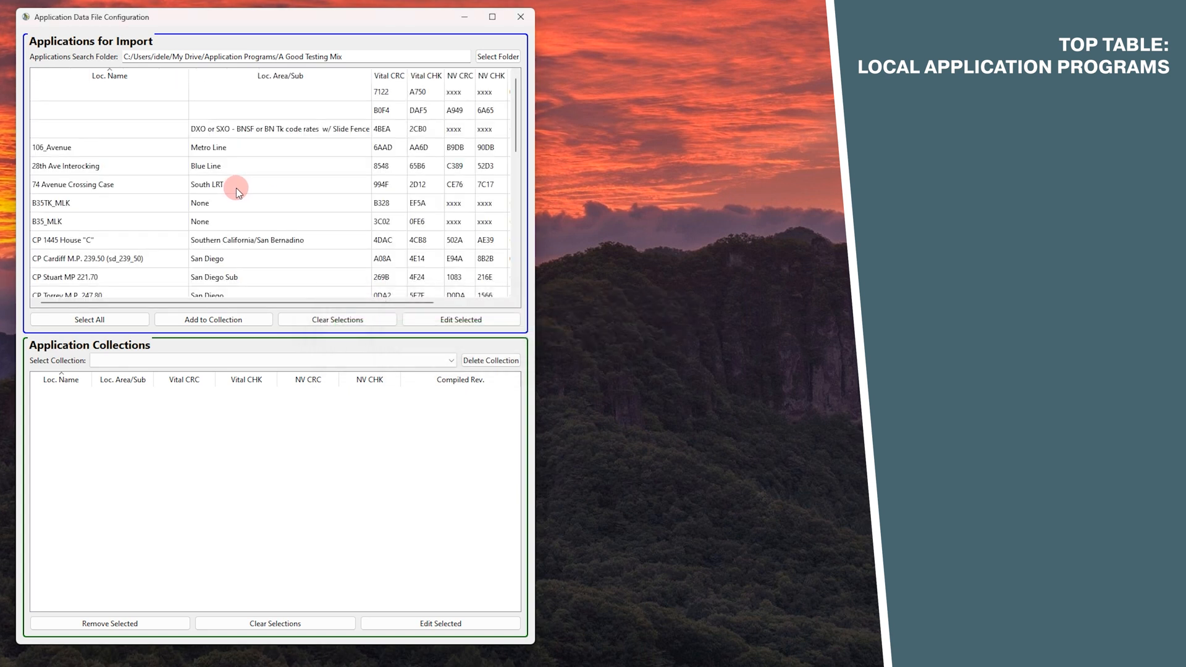
Create the collection "Railroad 1 - Subdivision A" and add the four programs from CP Cardiff M.P. 239.50 through IXS_V5.
{"action": "scroll", "coordinate": [236, 188], "scroll_direction": "down", "scroll_amount": 2}
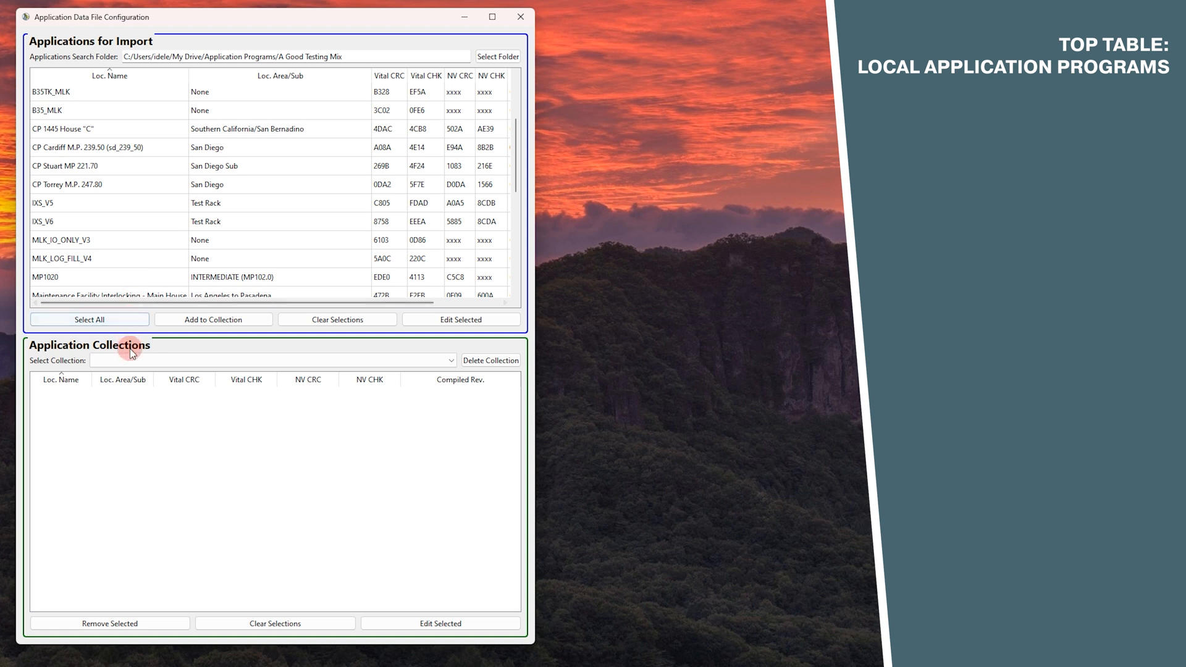
{"action": "left_click", "coordinate": [207, 362]}
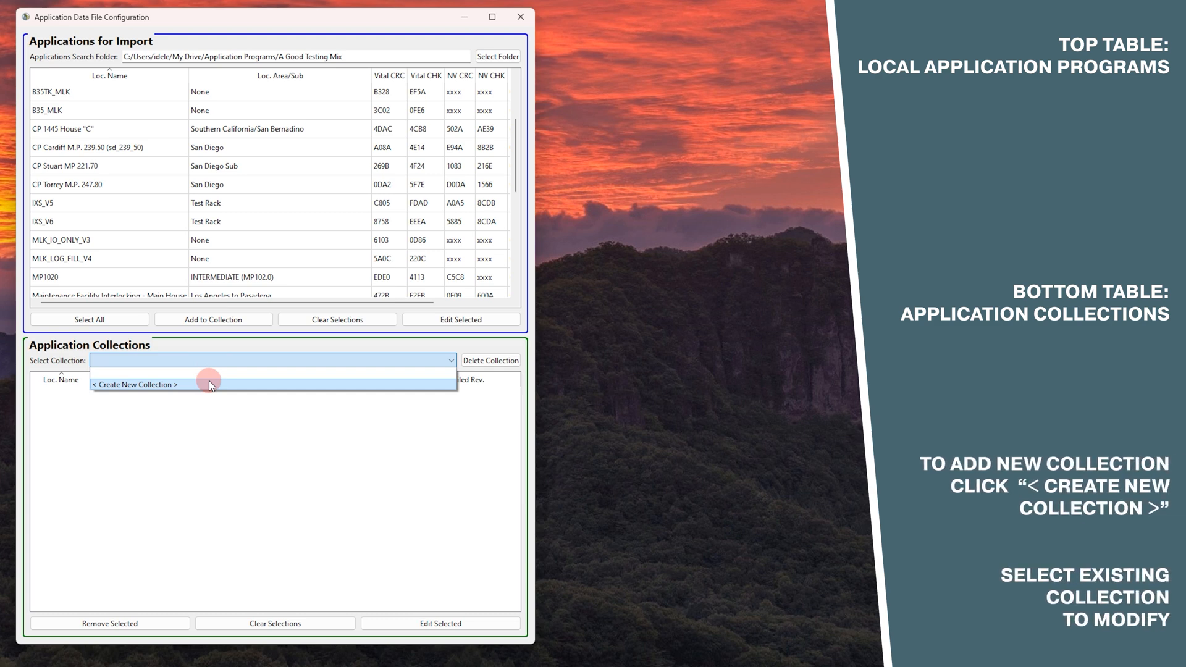
{"action": "left_click", "coordinate": [209, 384]}
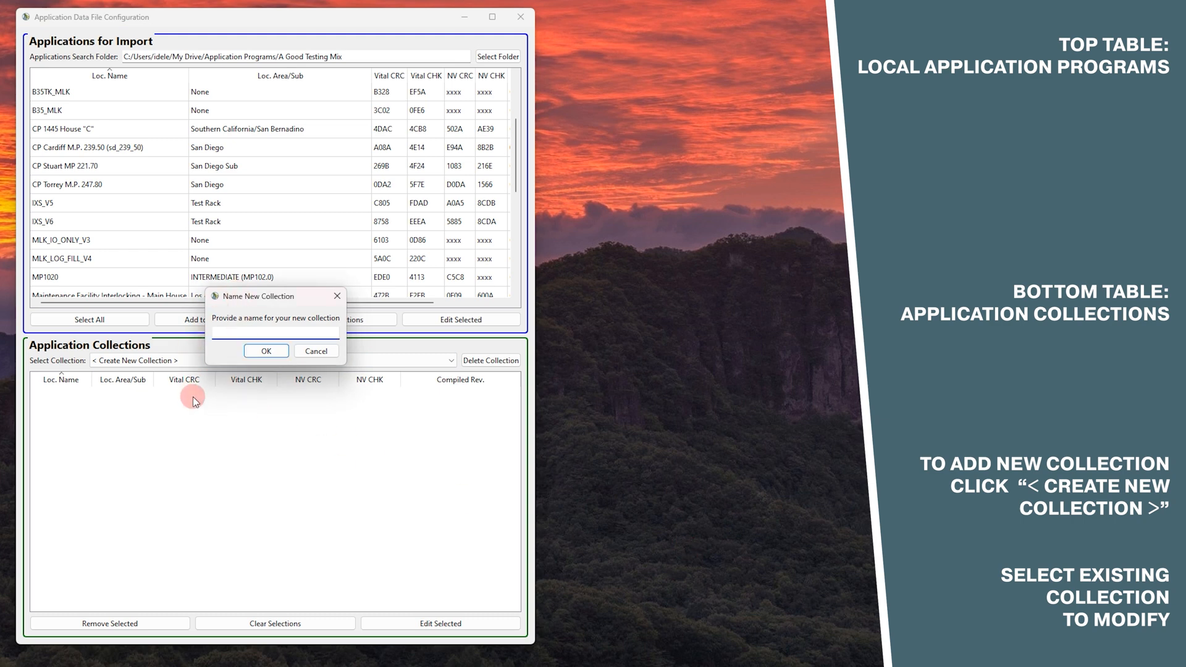
{"action": "type", "text": "Railroad 1 - Subdivision A"}
{"action": "left_click", "coordinate": [265, 351]}
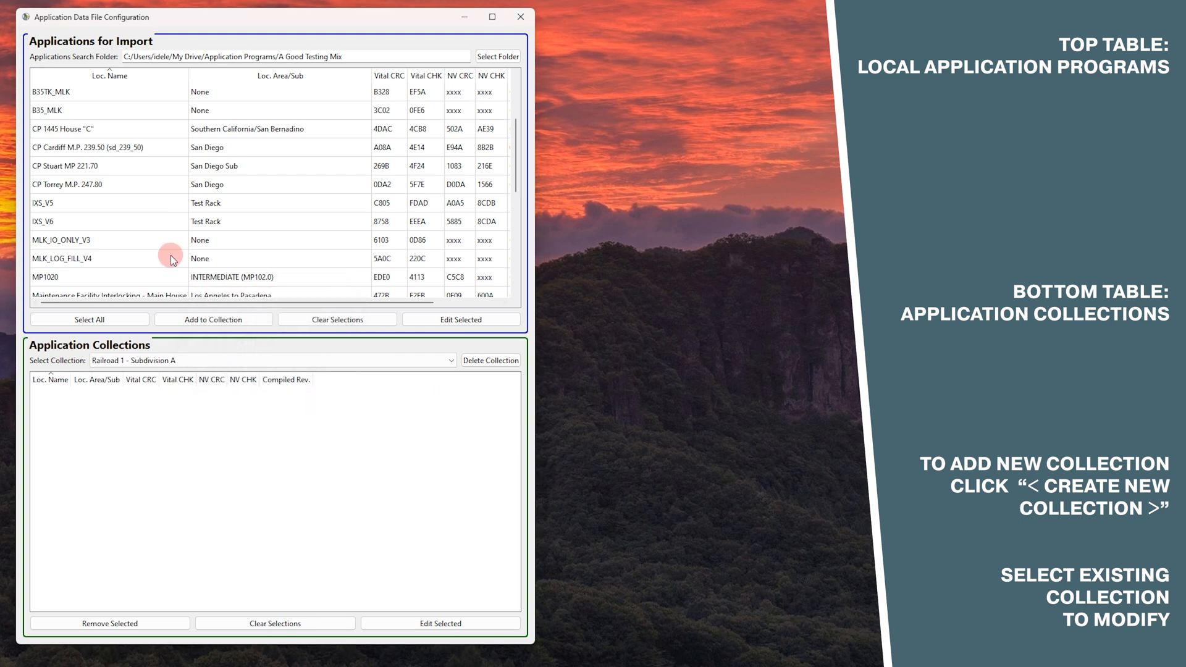
{"action": "left_click_drag", "start_coordinate": [84, 148], "coordinate": [81, 206]}
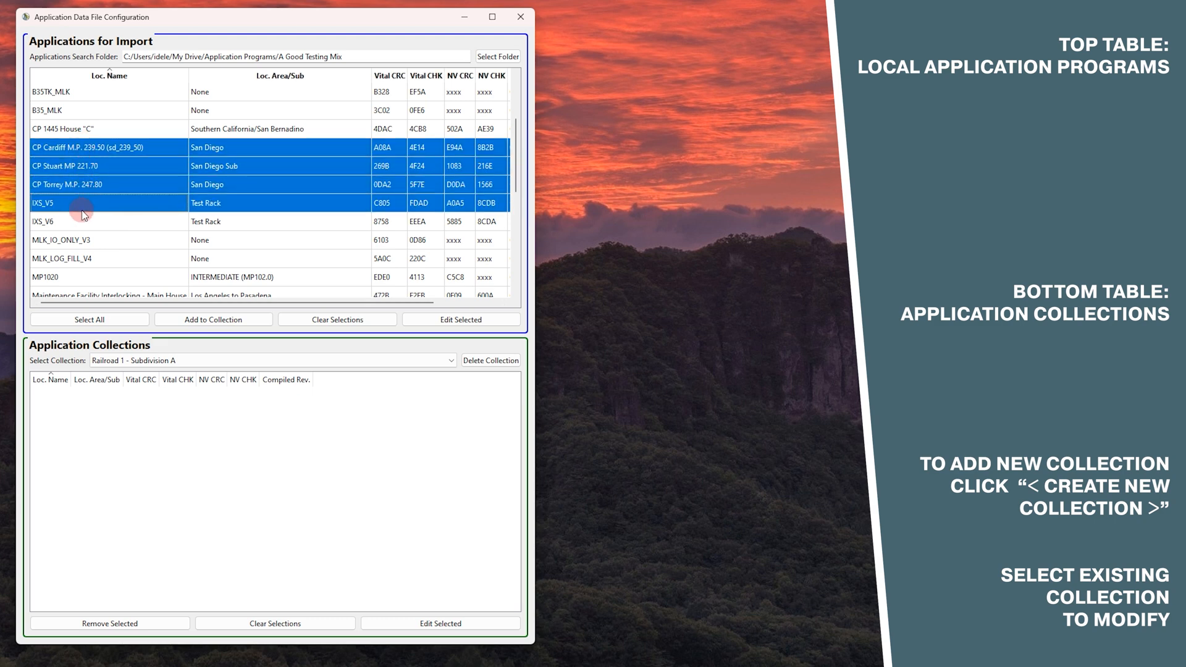
{"action": "left_click", "coordinate": [193, 321]}
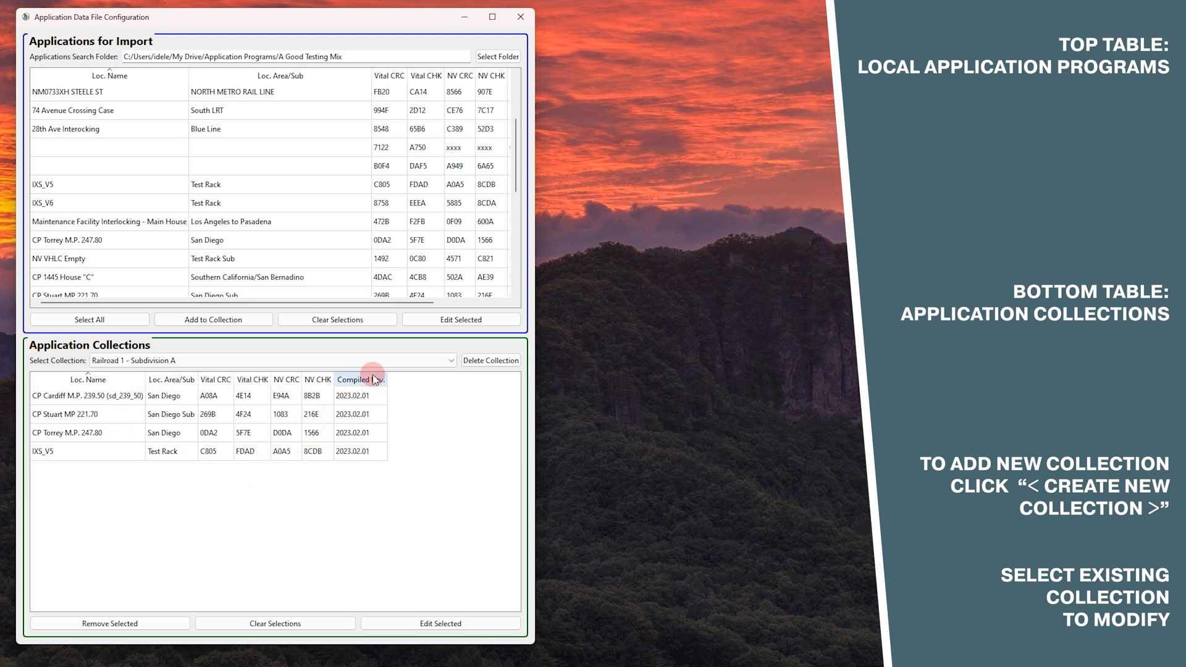
Create the collection "Railroad 1 - Subdivision B" and add the four programs from PORT_SIH_REV_2_6 through MP1020.
{"action": "left_click", "coordinate": [344, 357]}
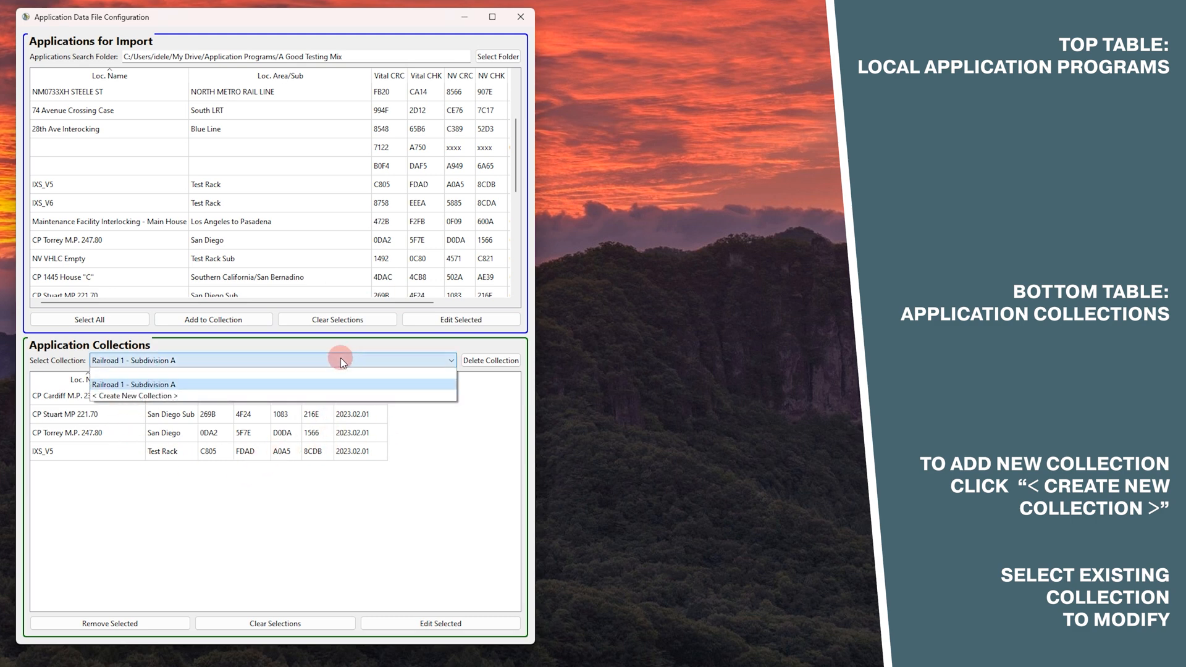
{"action": "left_click", "coordinate": [206, 396]}
{"action": "type", "text": "Railroa"}
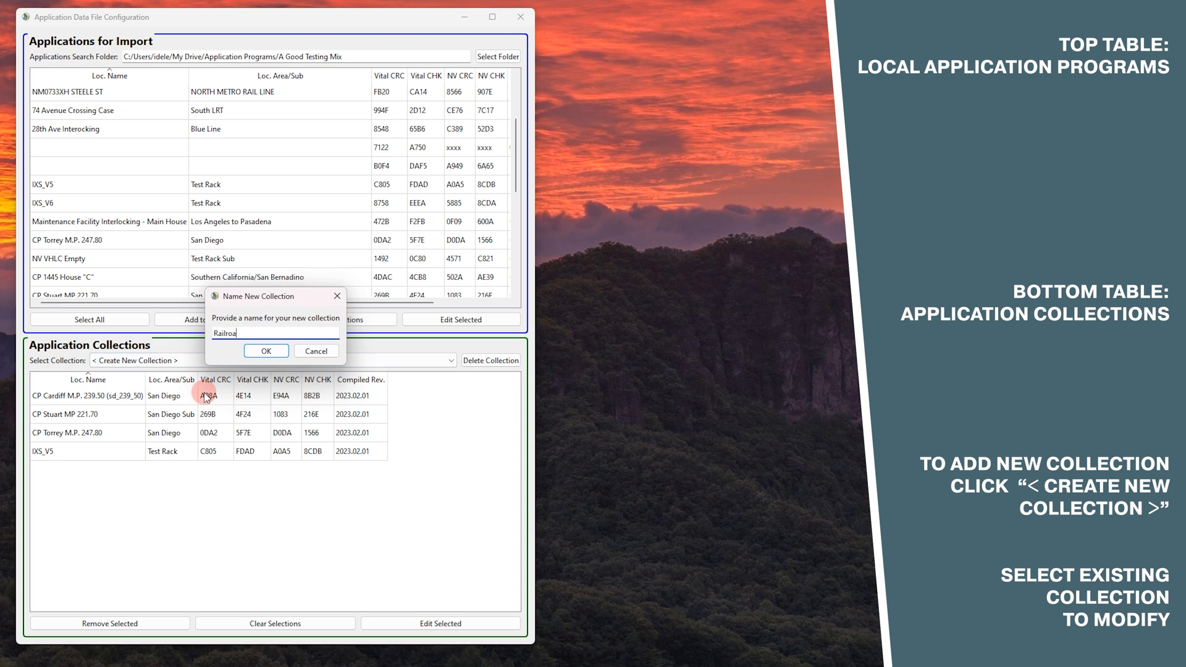
{"action": "type", "text": "d 1 - Subdivision B"}
{"action": "left_click", "coordinate": [257, 357]}
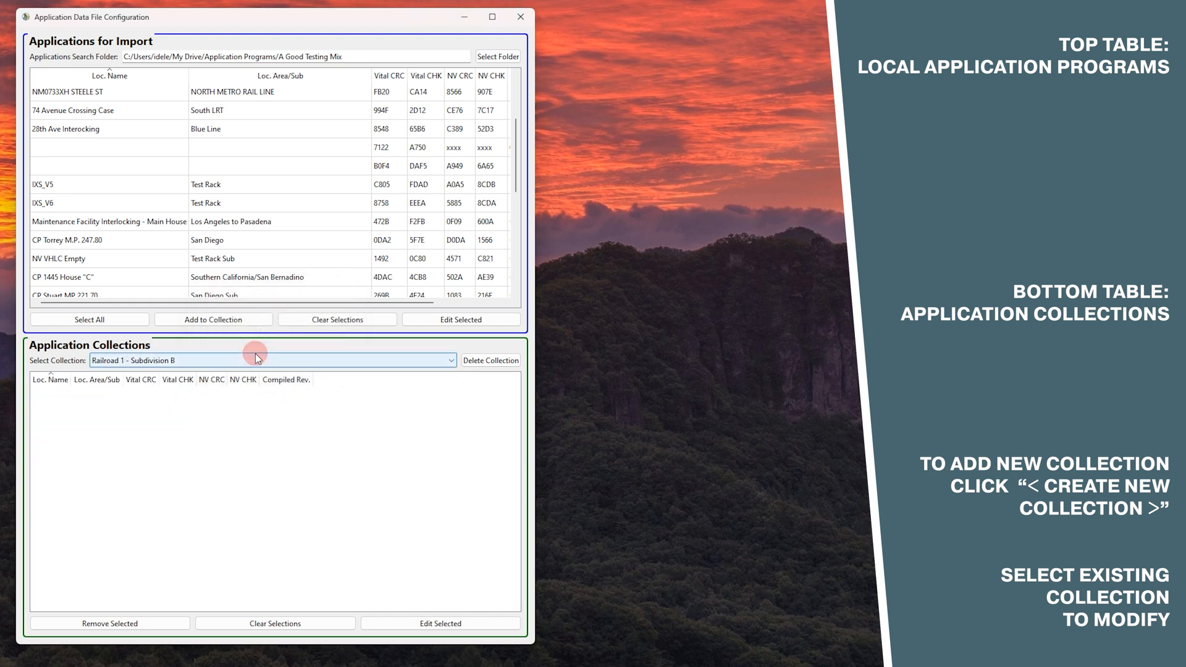
{"action": "scroll", "coordinate": [169, 239], "scroll_direction": "down", "scroll_amount": 5}
{"action": "left_click_drag", "start_coordinate": [84, 194], "coordinate": [85, 261]}
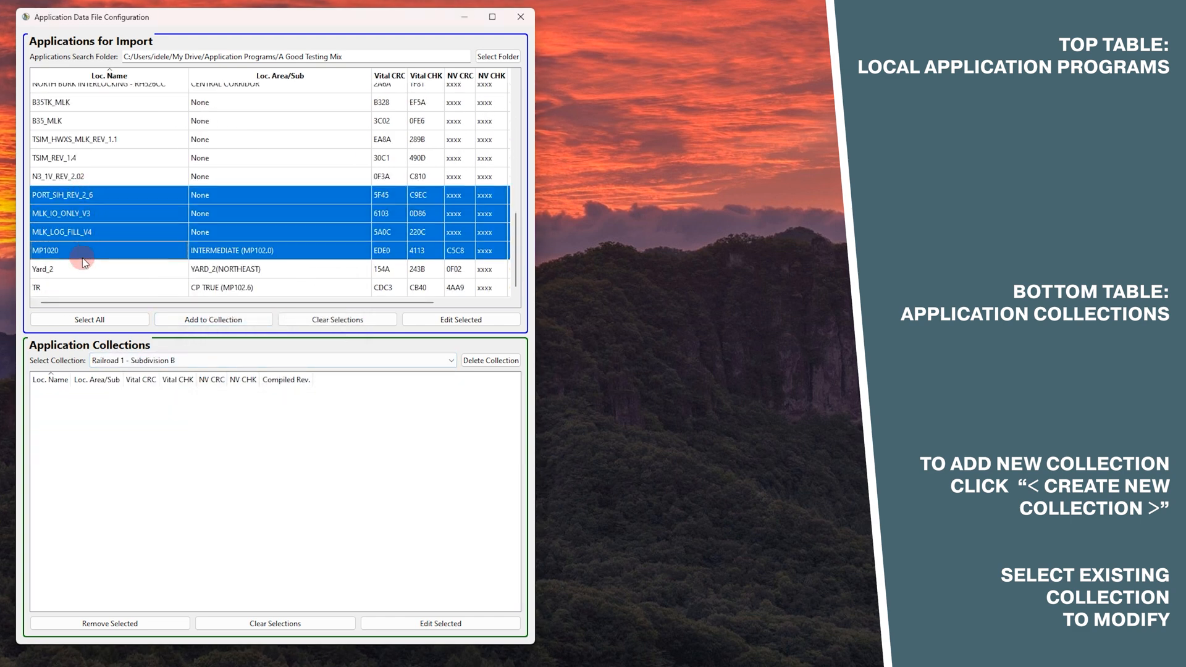
{"action": "left_click", "coordinate": [208, 320]}
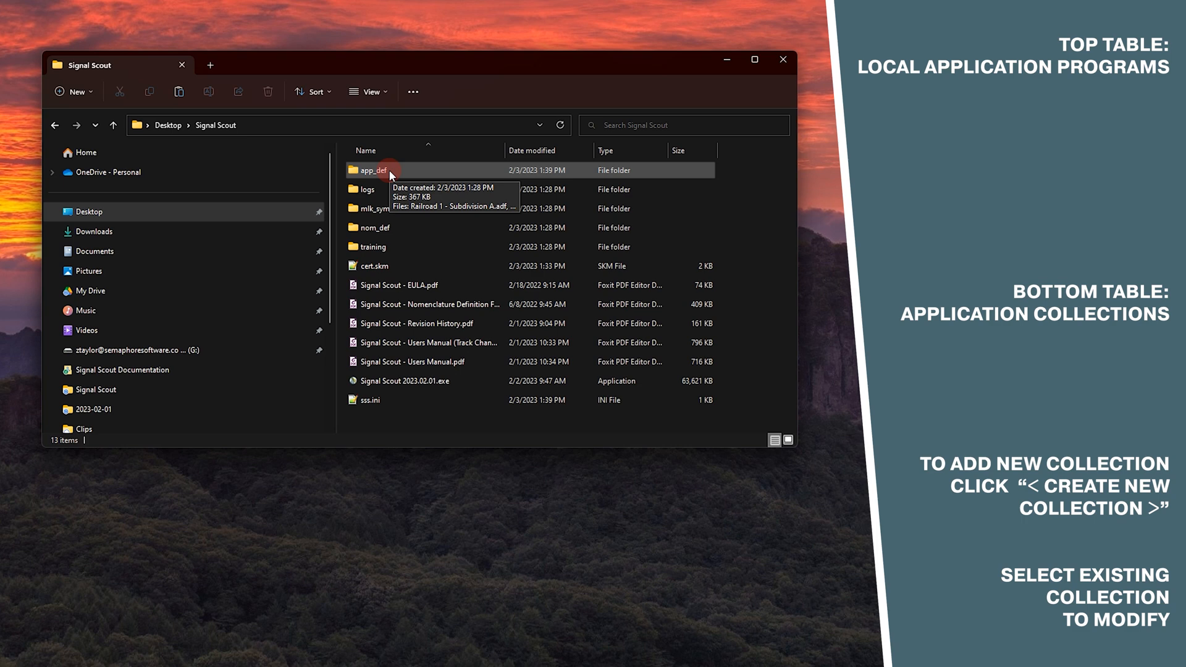
In File Explorer, open the app_def folder inside Signal Scout and check the saved collection files.
{"action": "double_click", "coordinate": [390, 172]}
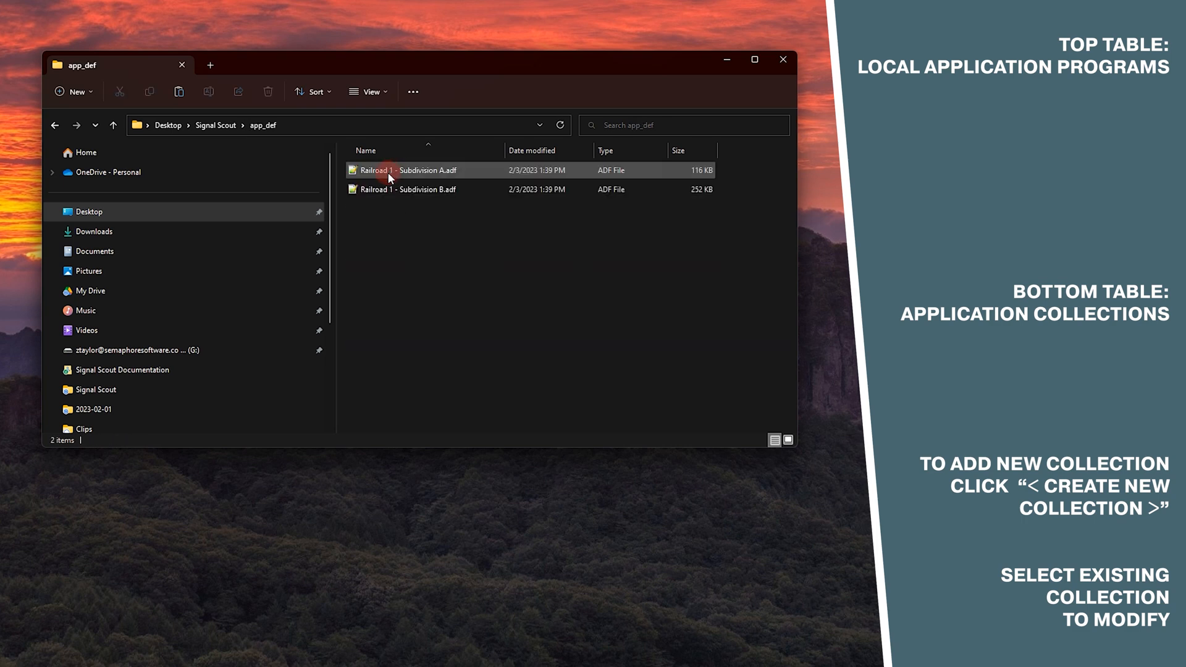
{"action": "key", "text": "ctrl+a"}
{"action": "left_click", "coordinate": [347, 276]}
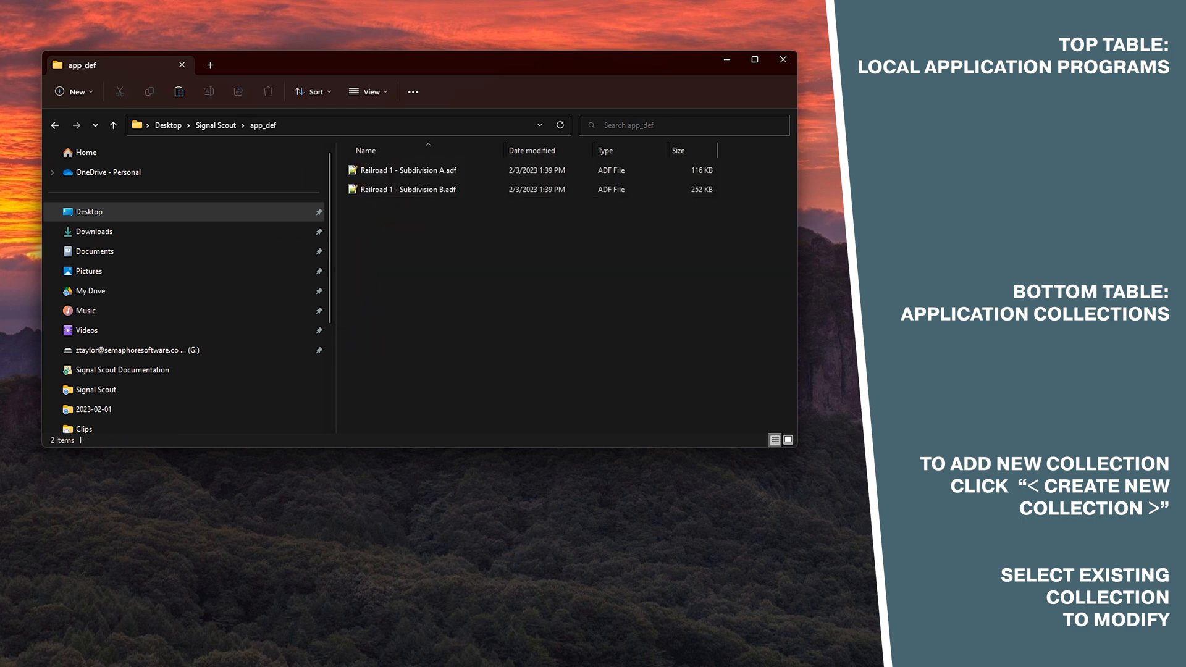
Copy the "Railroad 1 - Subdivision C" collection file into the app_def folder.
{"action": "left_click_drag", "start_coordinate": [0, 213], "coordinate": [410, 258]}
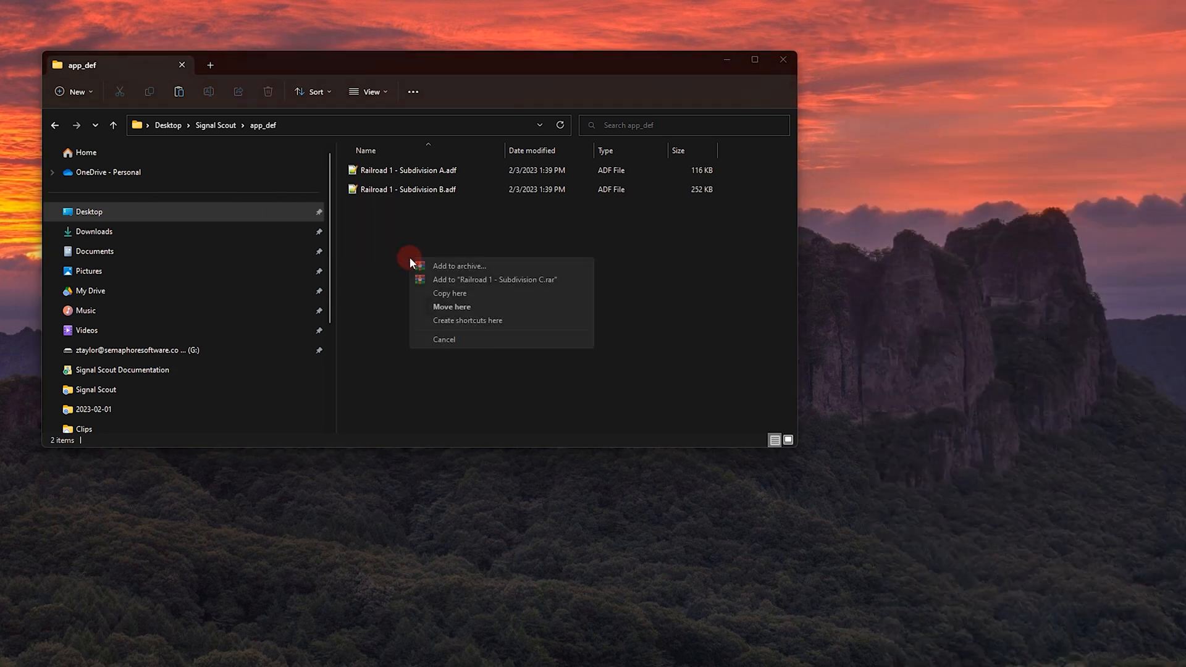
{"action": "left_click", "coordinate": [443, 293]}
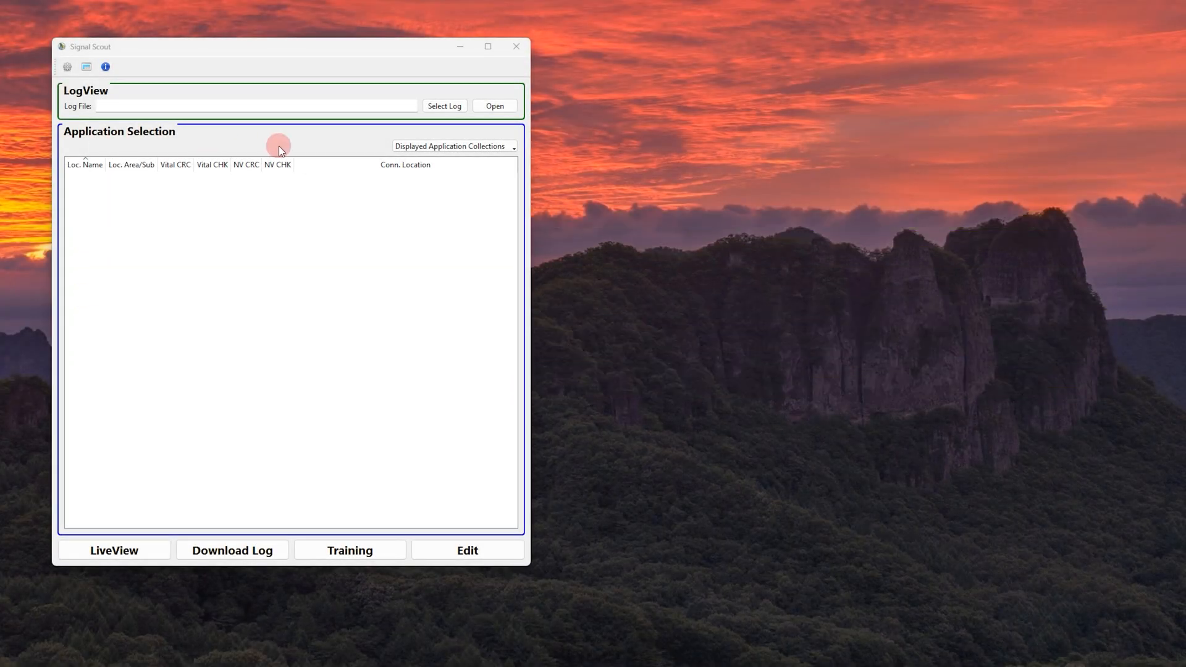
In Signal Scout, display the collections "Railroad 1 - Subdivision A" and "Railroad 1 - Subdivision B" in Application Selection, and hide Subdivision A again.
{"action": "left_click", "coordinate": [455, 149]}
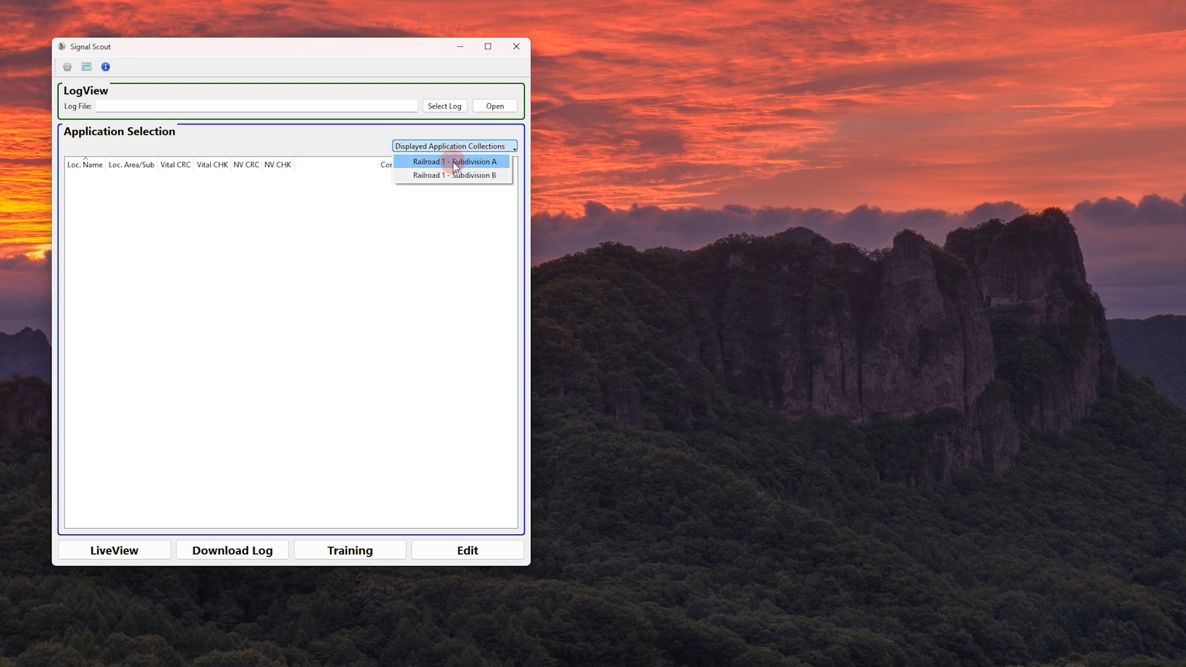
{"action": "left_click", "coordinate": [453, 162]}
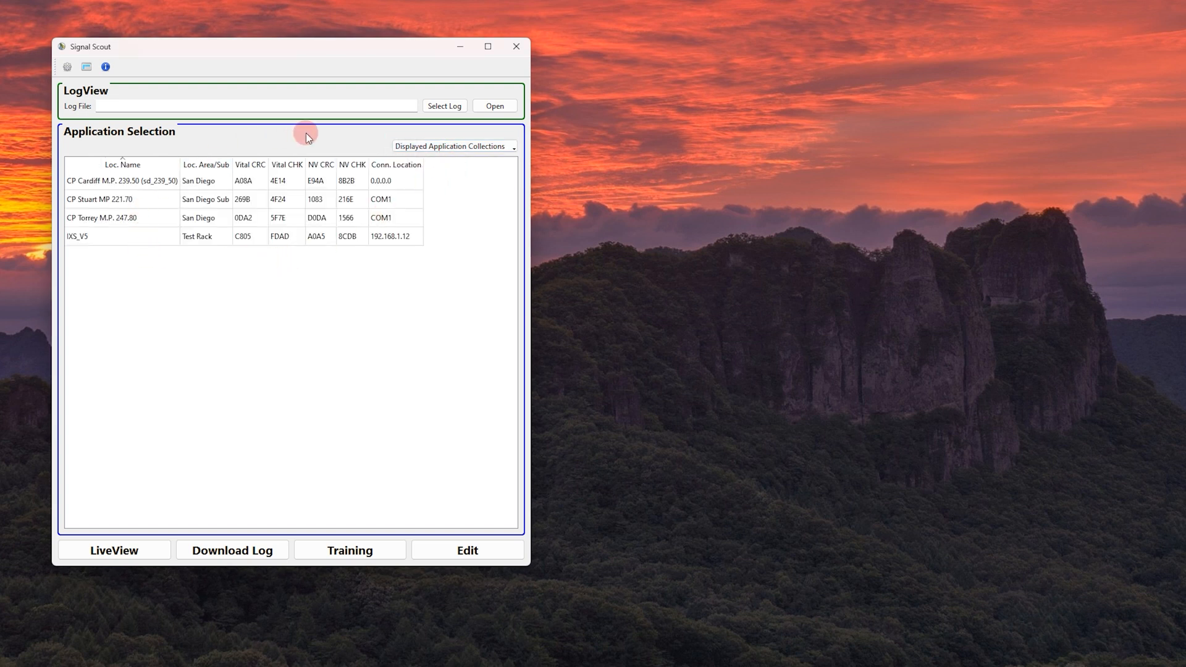
{"action": "left_click", "coordinate": [437, 149]}
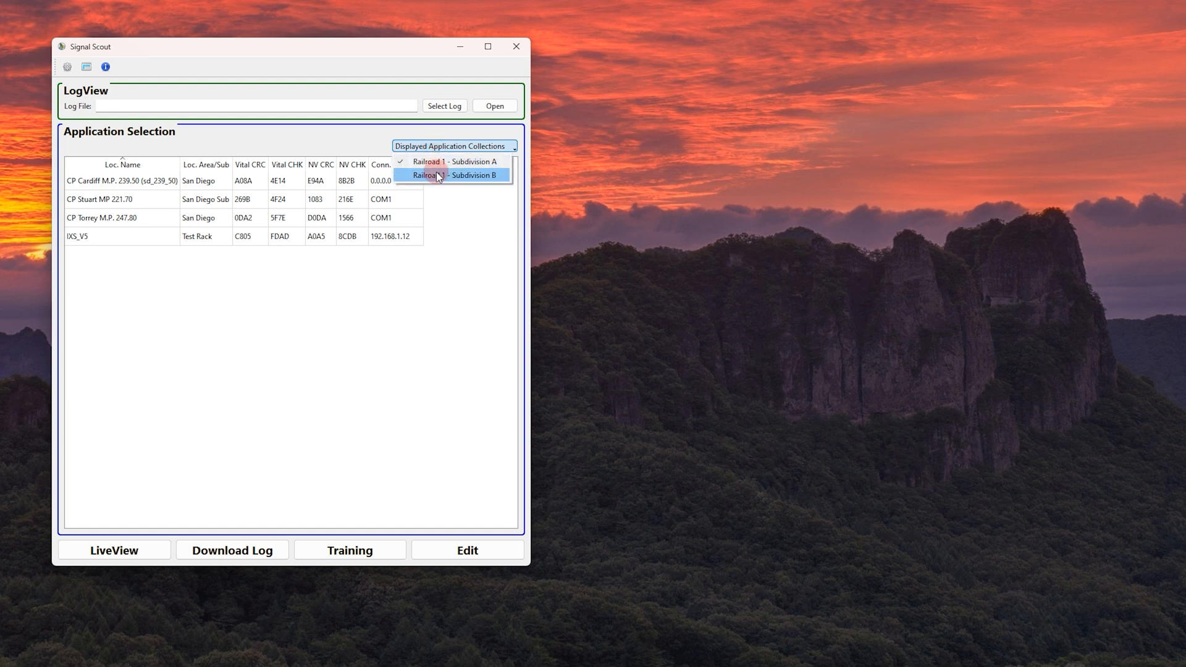
{"action": "left_click", "coordinate": [439, 176]}
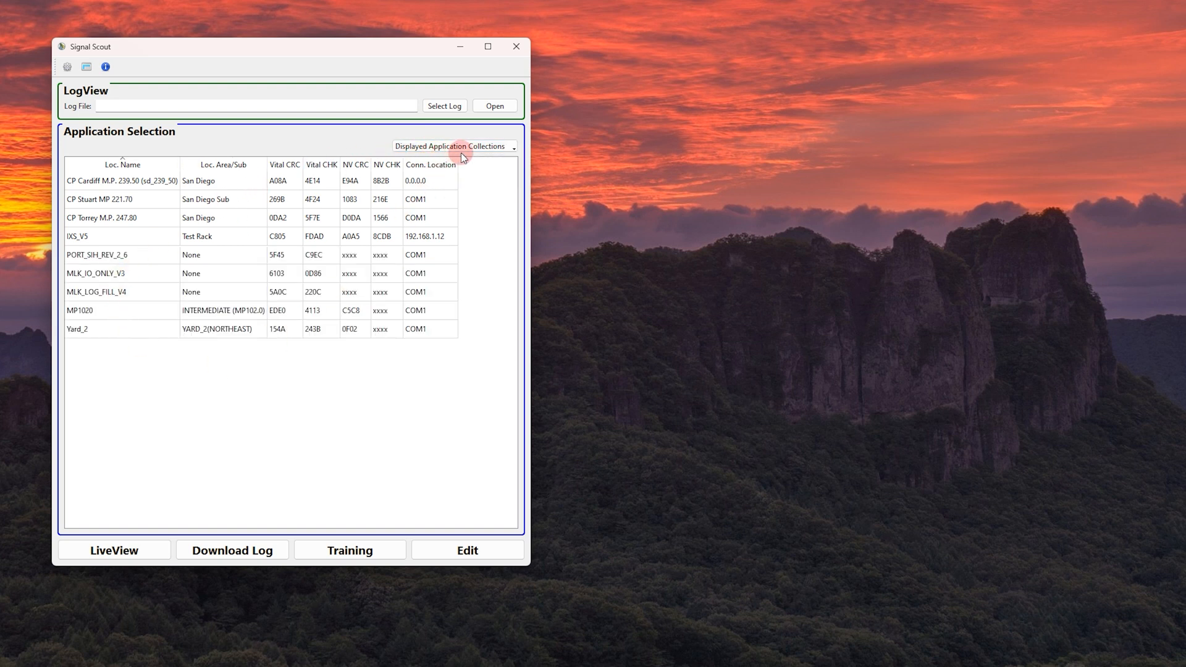
{"action": "left_click", "coordinate": [484, 151]}
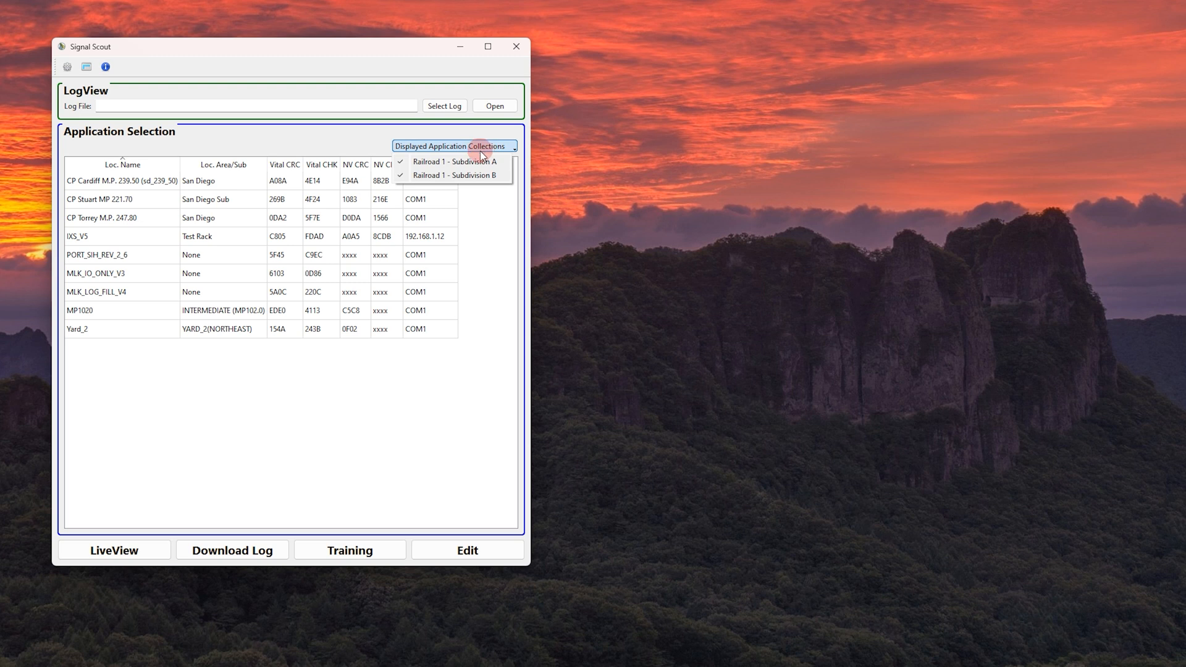
{"action": "left_click", "coordinate": [474, 162]}
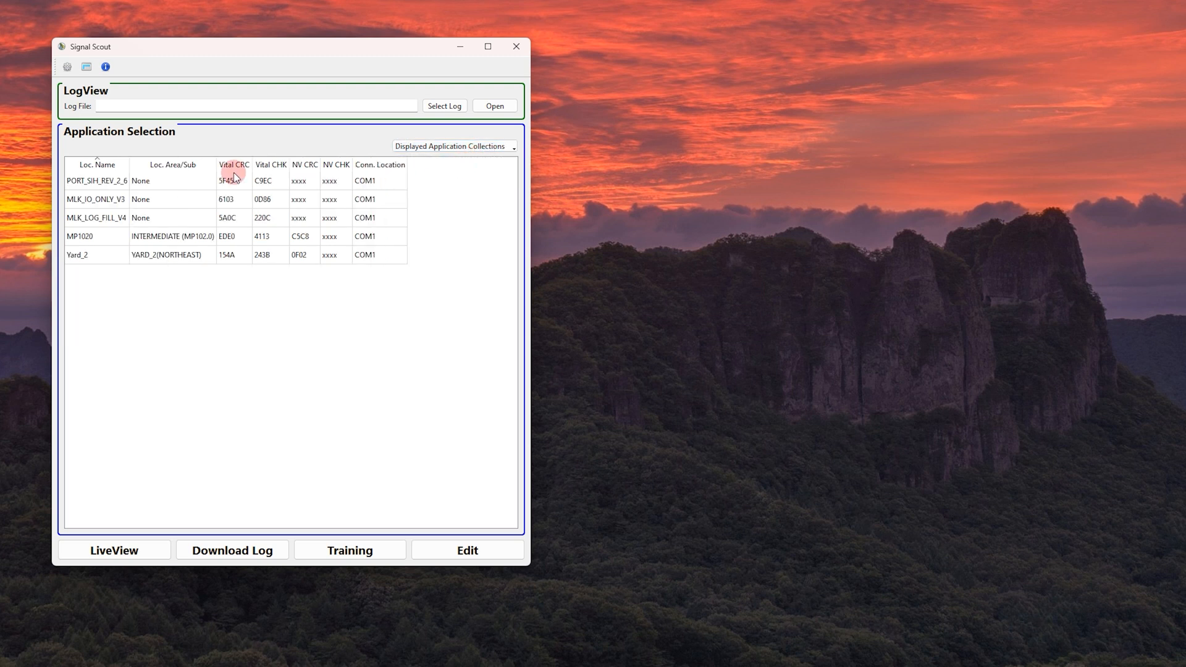